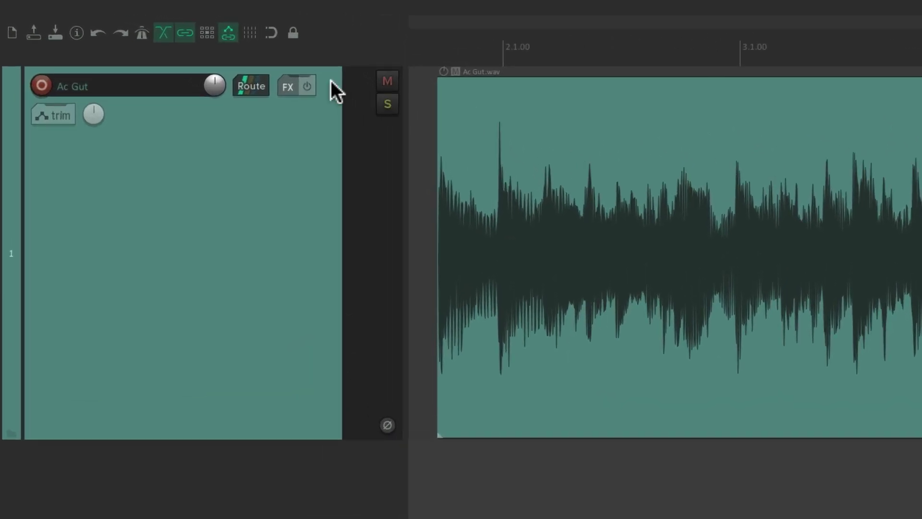
# Open the list of effects to add to the Ac Gut track and look through all available plug-ins.
pyautogui.click(287, 87)
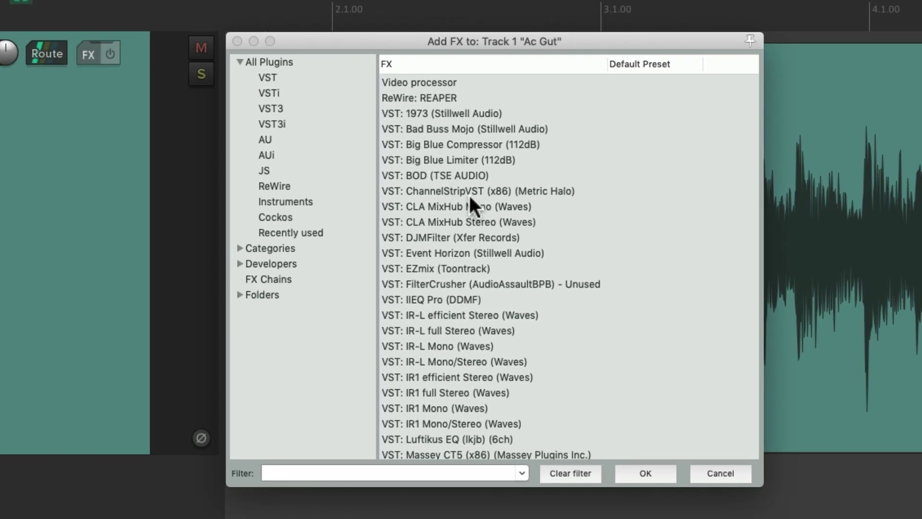
pyautogui.scroll(-12, 469, 194)
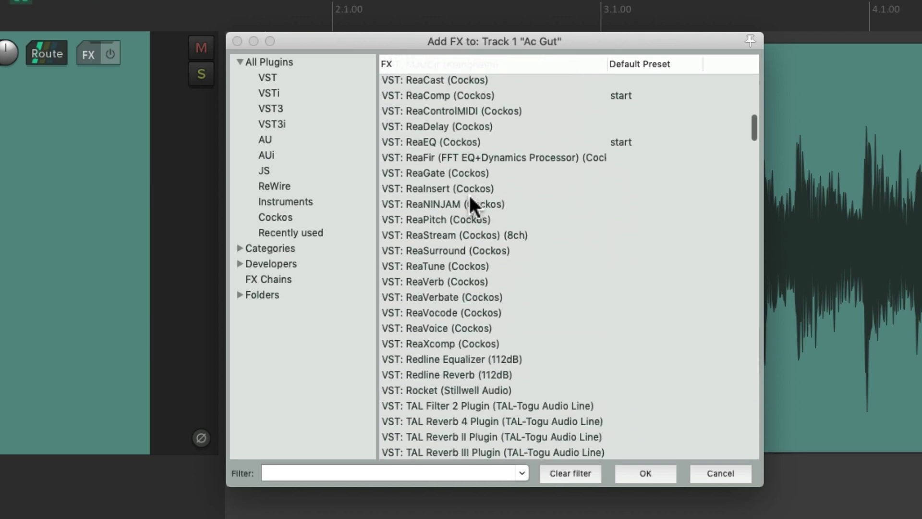
pyautogui.scroll(-20, 468, 194)
pyautogui.scroll(20, 468, 194)
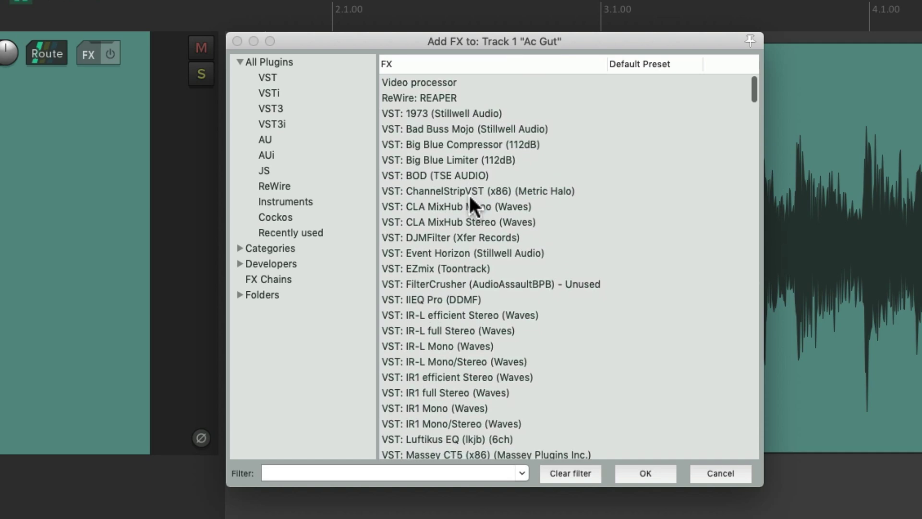
# Filter the plug-in list by "eq", "comp" and "dyn" in turn, and clear the filter.
pyautogui.click(388, 473)
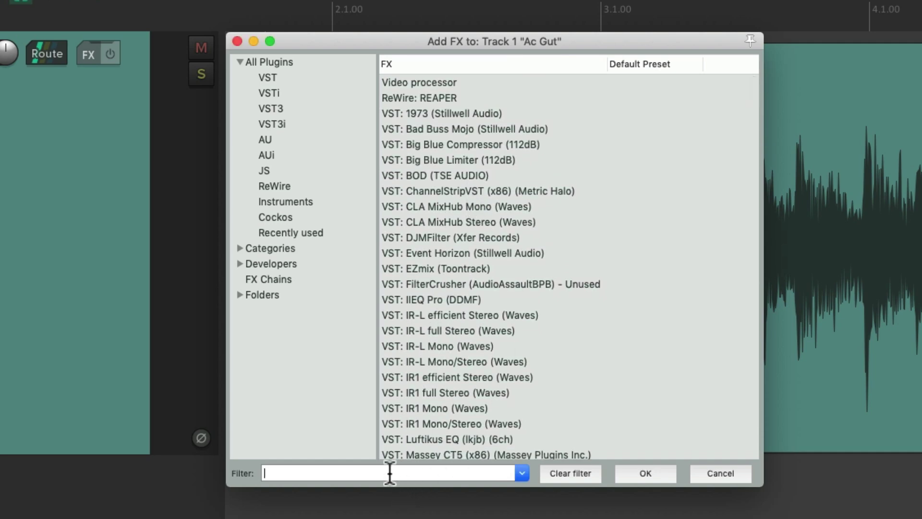
pyautogui.write('eq')
pyautogui.scroll(-3, 500, 249)
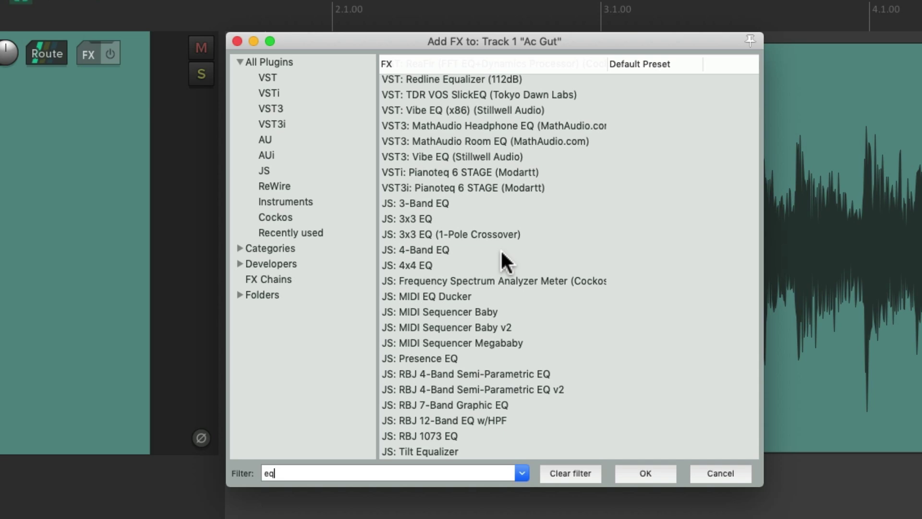
pyautogui.click(375, 468)
pyautogui.write('comp')
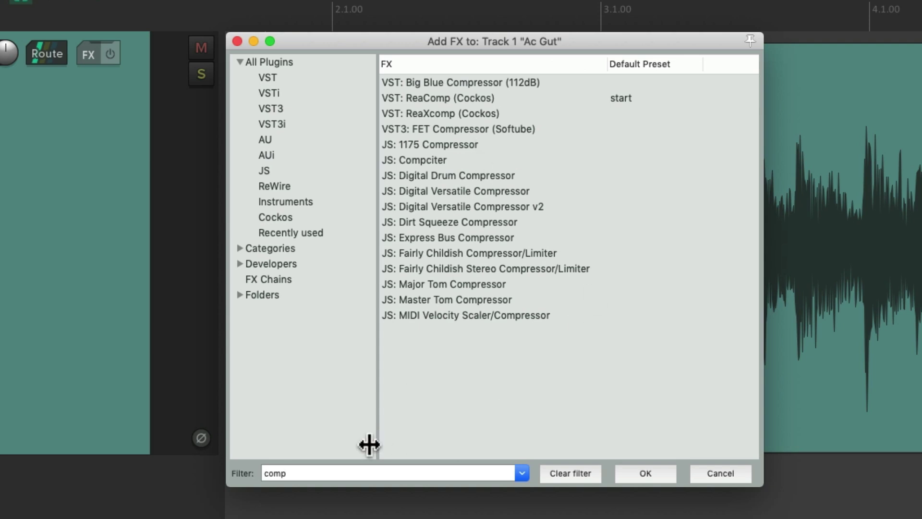
pyautogui.click(351, 475)
pyautogui.write('dyn')
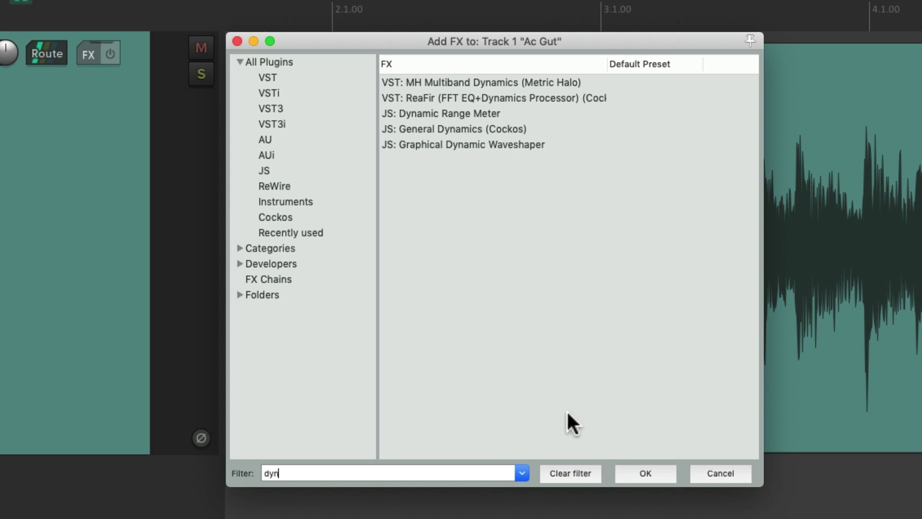
pyautogui.click(562, 475)
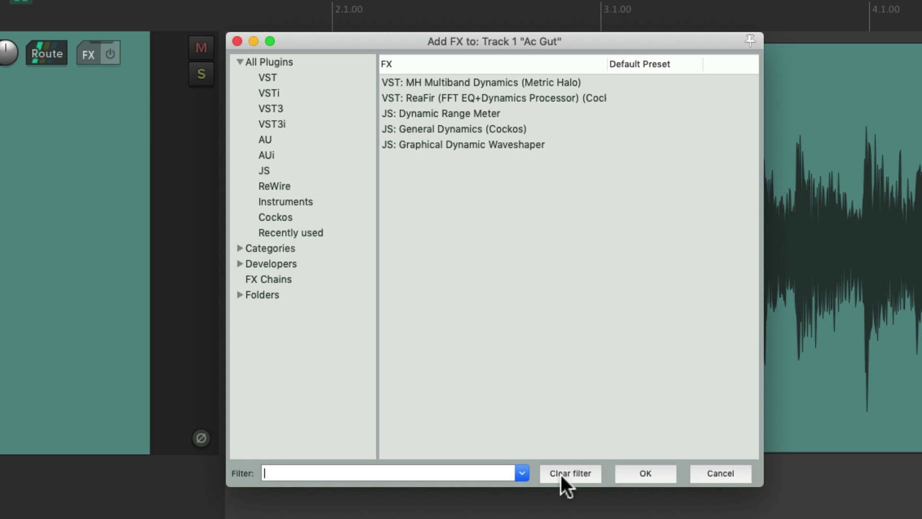
# Examine the VST, AU, JS, Instruments and Cockos plug-in groups, and close the browser.
pyautogui.click(318, 76)
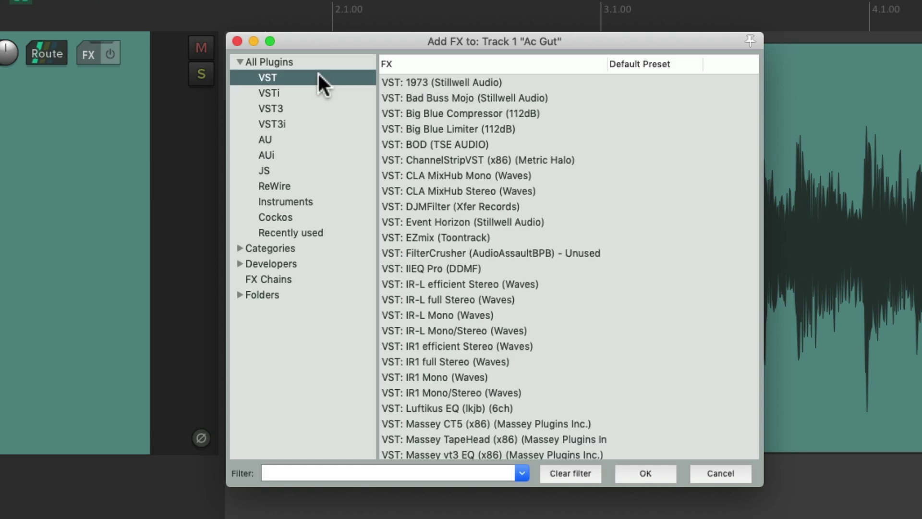
pyautogui.click(324, 138)
pyautogui.click(327, 170)
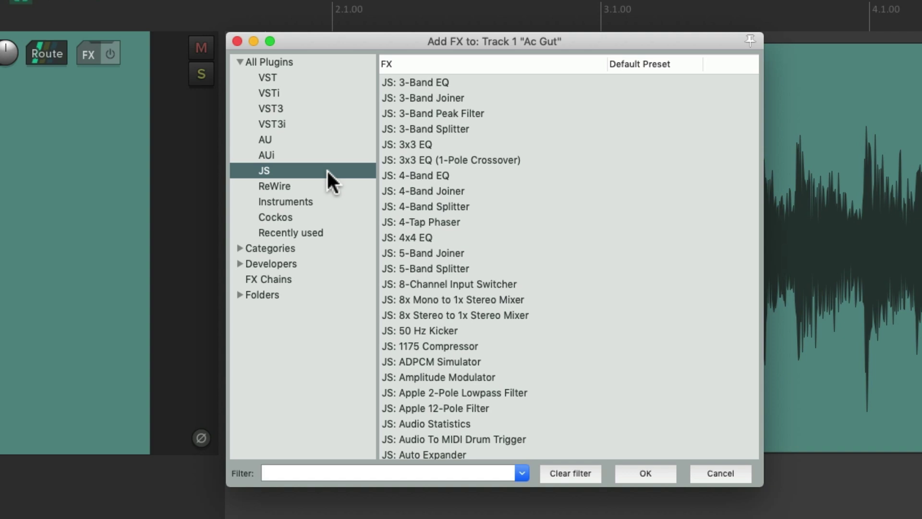
pyautogui.click(343, 198)
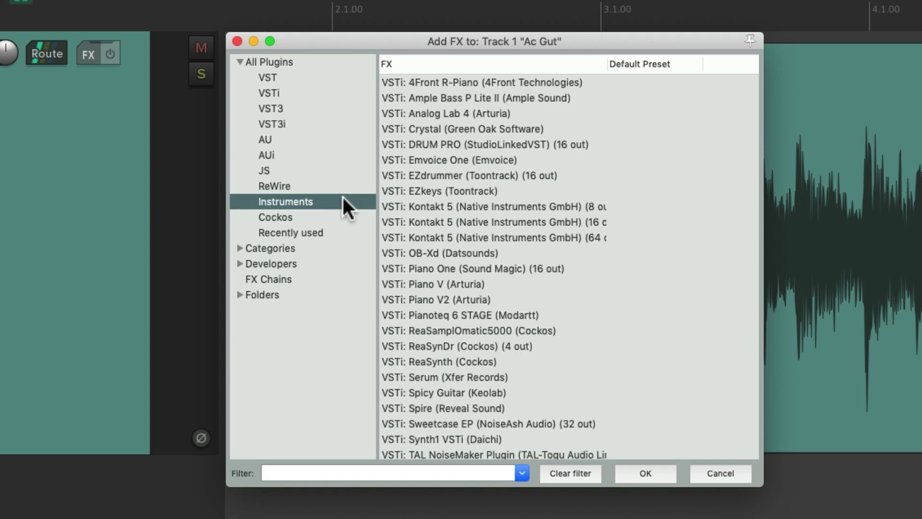
pyautogui.click(335, 216)
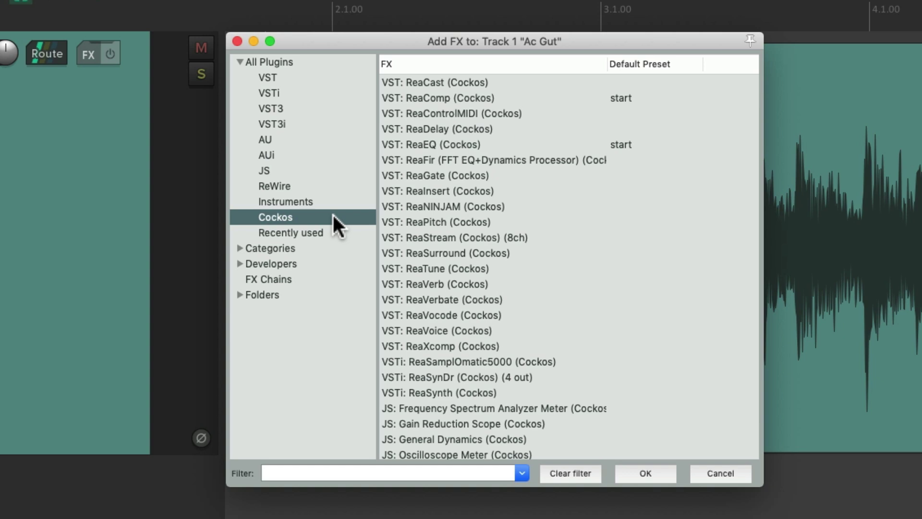
pyautogui.click(237, 42)
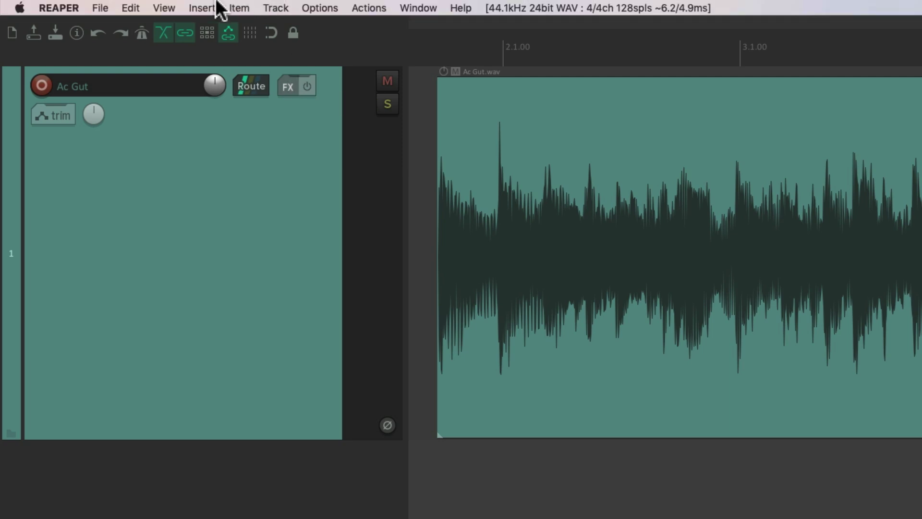
# Open the FX Browser and close it again, two times.
pyautogui.click(163, 8)
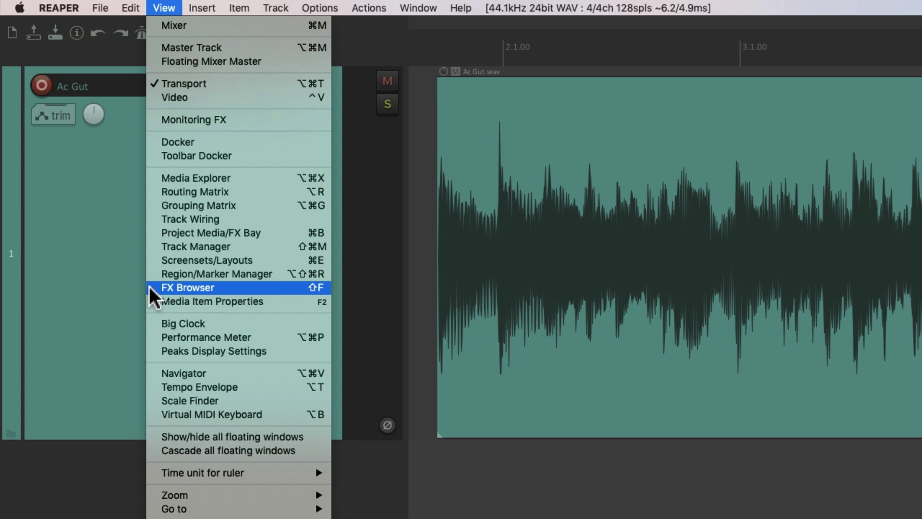
pyautogui.click(299, 288)
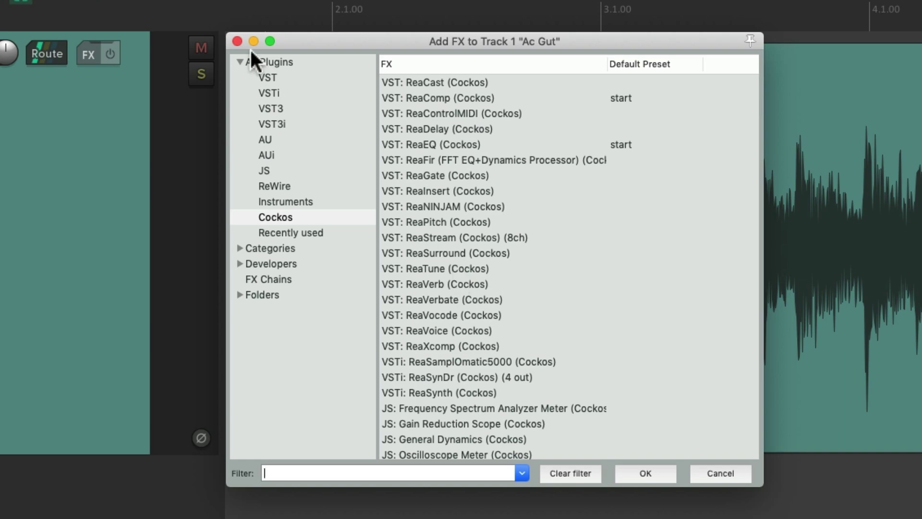
pyautogui.click(237, 40)
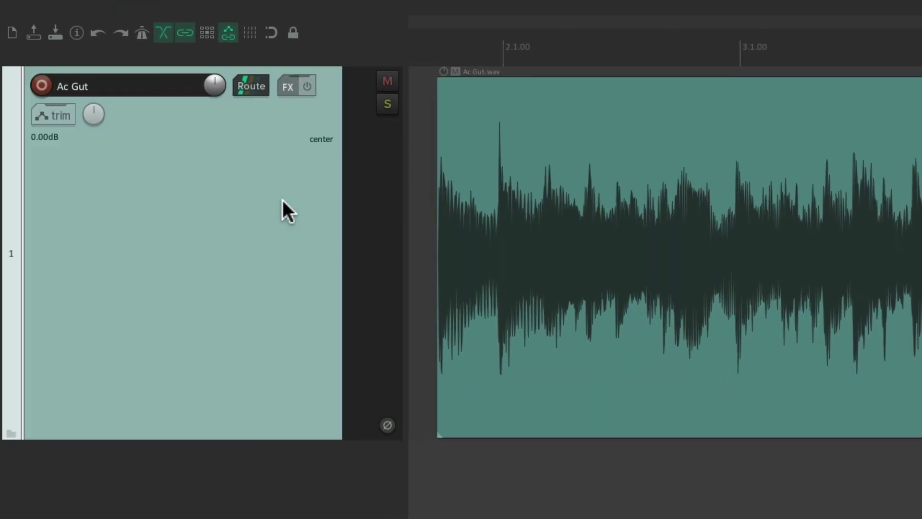
pyautogui.press('f')
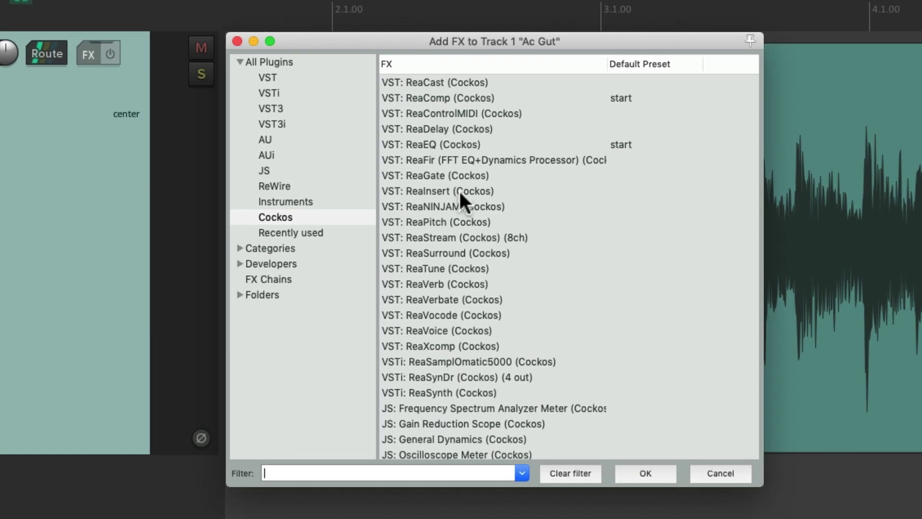
pyautogui.click(237, 40)
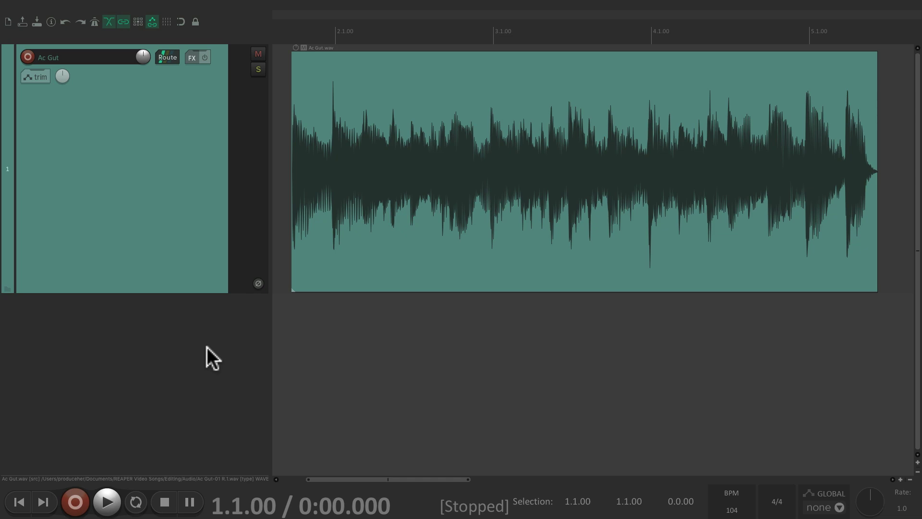
# Add ReaEQ from the Cockos plug-ins to the Ac Gut track, remove it again and close the track's FX window.
pyautogui.press('f')
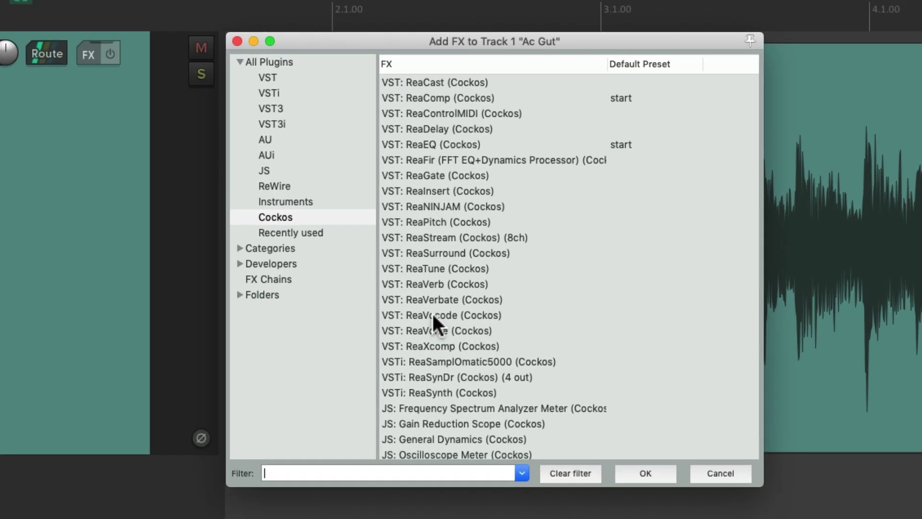
pyautogui.click(326, 215)
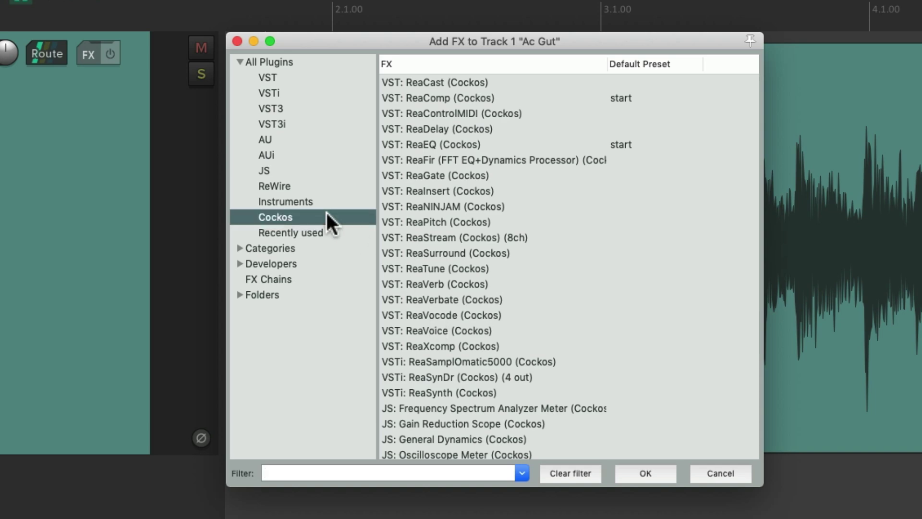
pyautogui.click(451, 142)
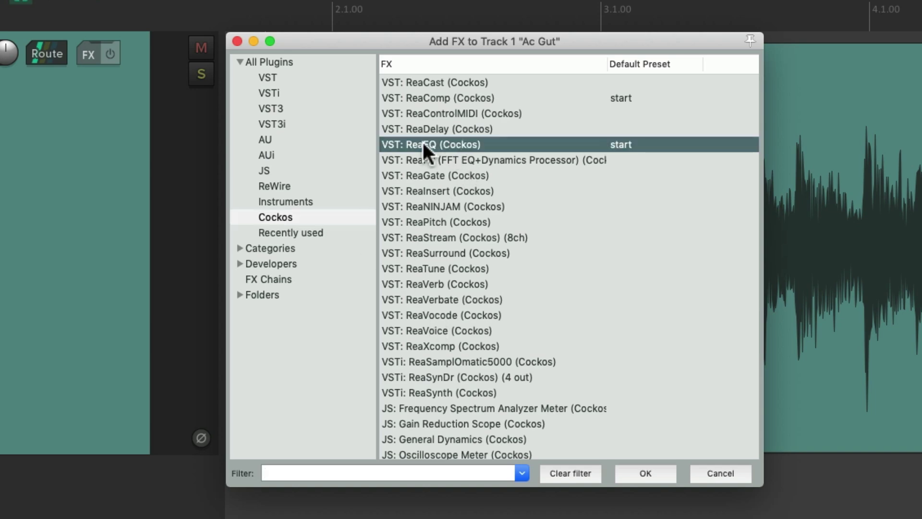
pyautogui.moveTo(422, 144); pyautogui.dragTo(75, 196)
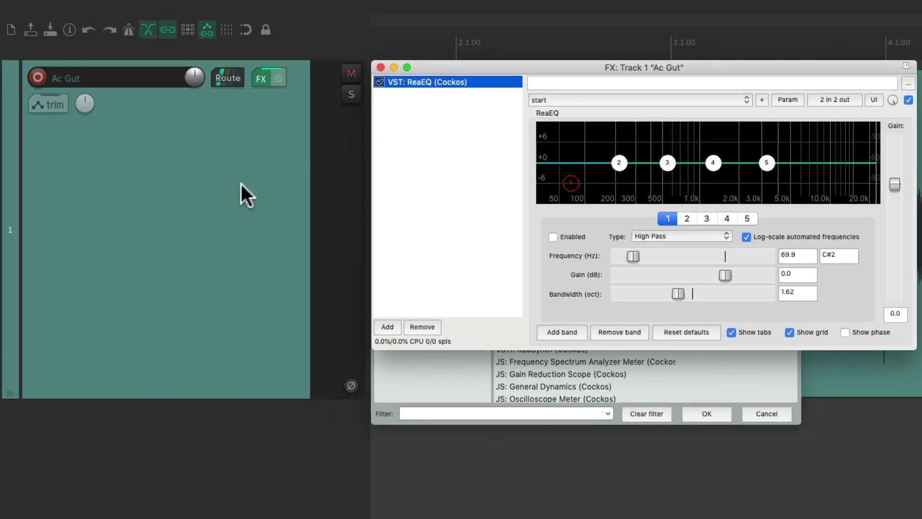
pyautogui.press('Delete')
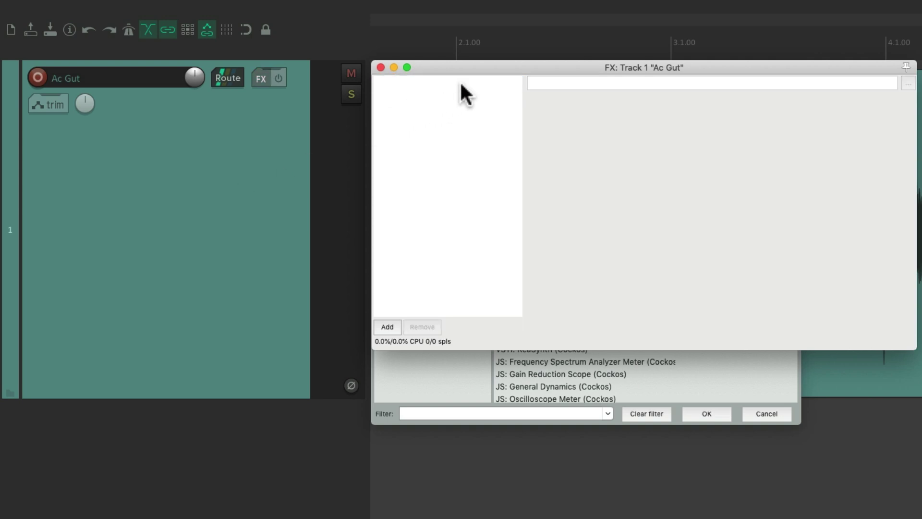
pyautogui.click(380, 67)
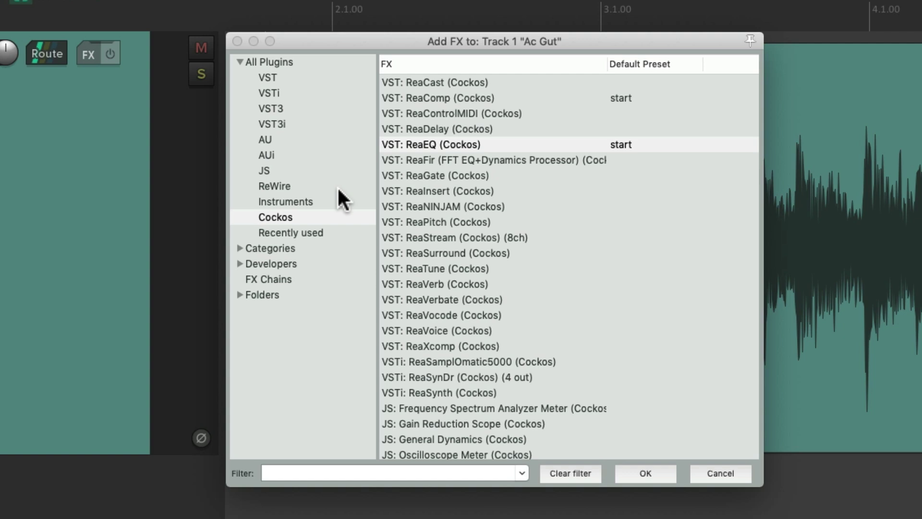
# Examine the subgroups under Categories and Developers in the FX browser, collapsing each group again.
pyautogui.click(241, 244)
pyautogui.click(240, 248)
pyautogui.scroll(-5, 362, 304)
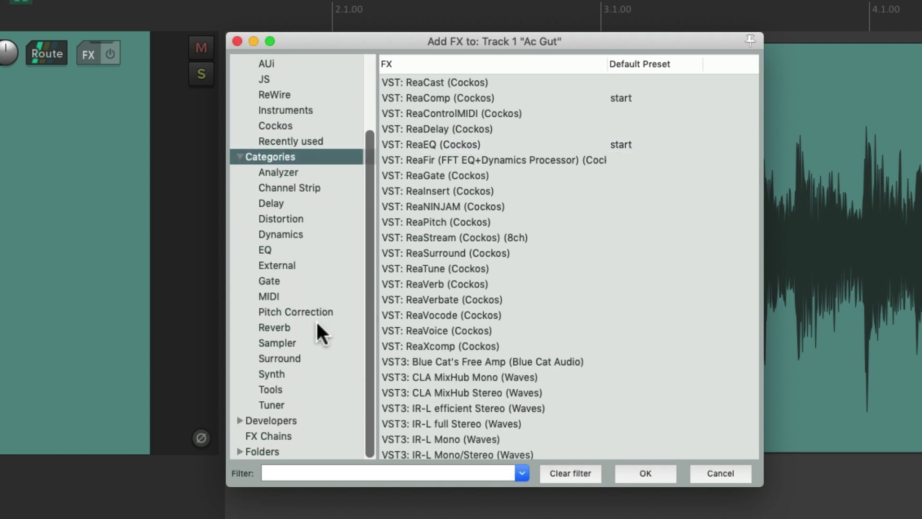
pyautogui.click(239, 155)
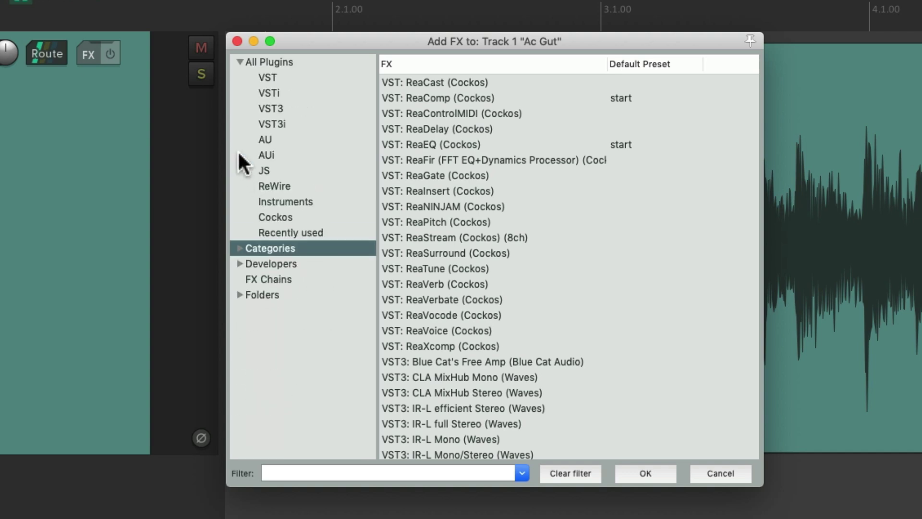
pyautogui.click(240, 262)
pyautogui.scroll(-5, 324, 317)
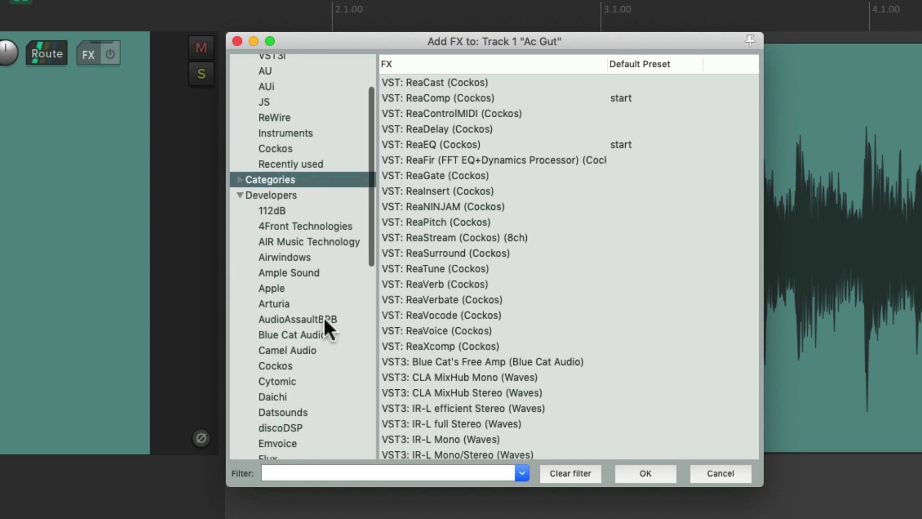
pyautogui.scroll(-6, 314, 284)
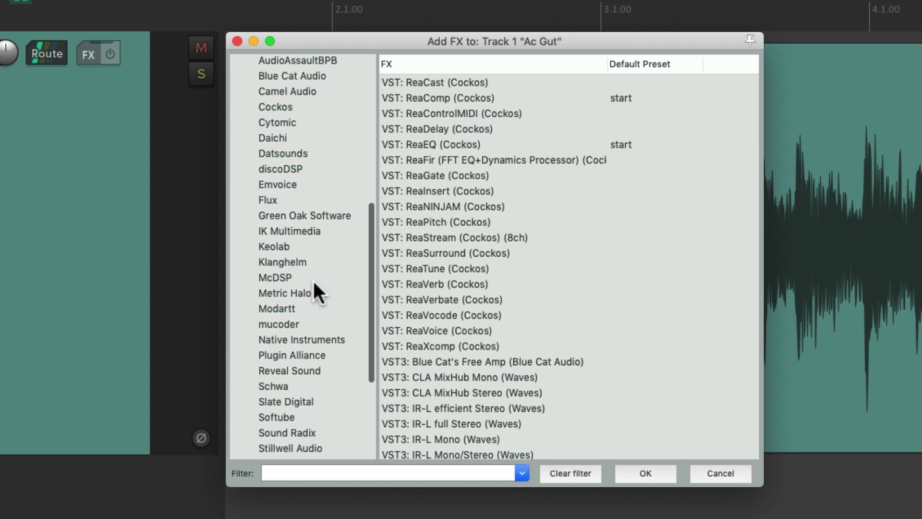
pyautogui.scroll(5, 313, 283)
pyautogui.click(238, 155)
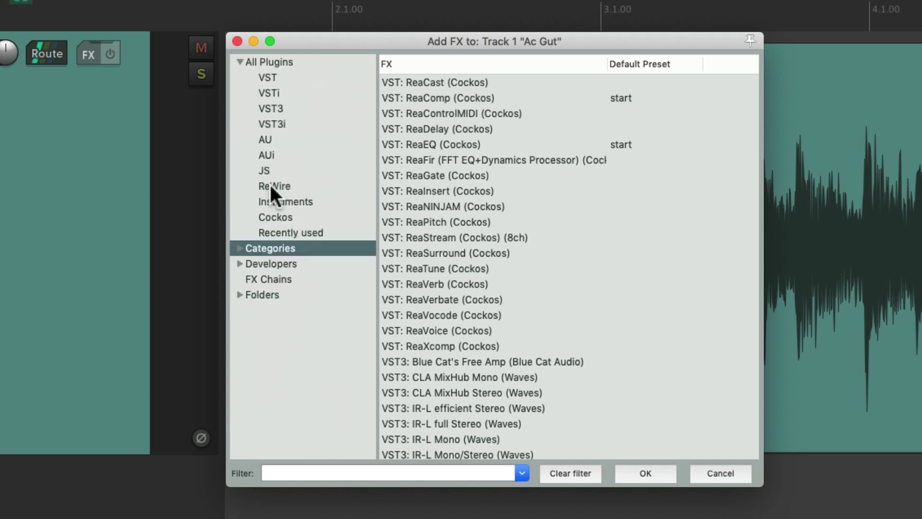
# View the contents of FX Chains and Folders, and expand Folders to view Favorites.
pyautogui.click(272, 284)
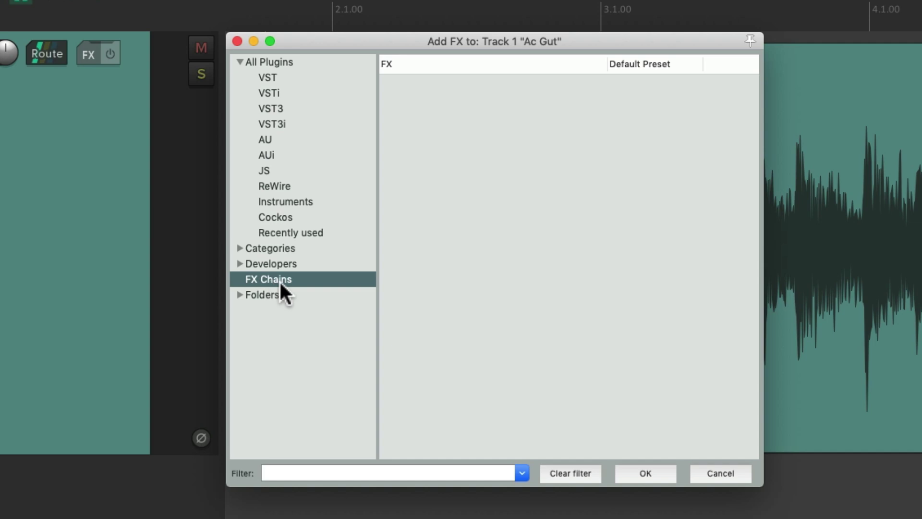
pyautogui.click(291, 295)
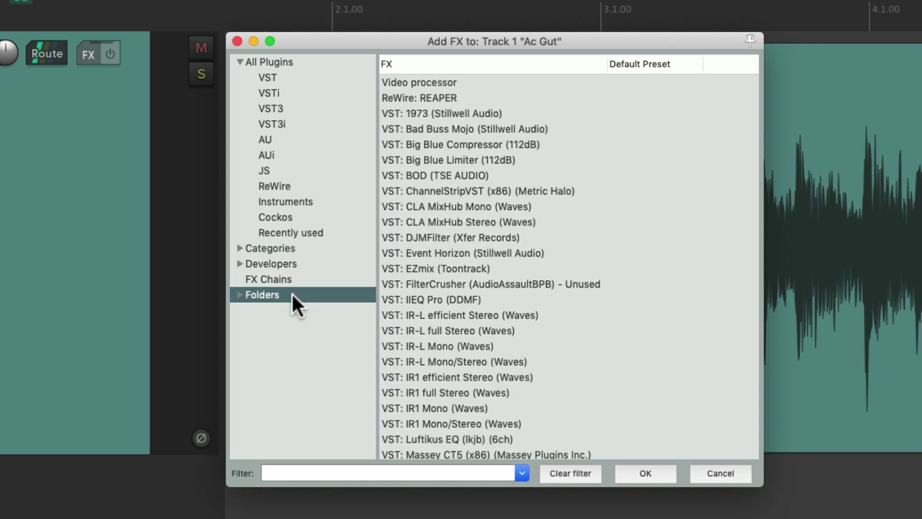
pyautogui.click(239, 295)
pyautogui.click(279, 310)
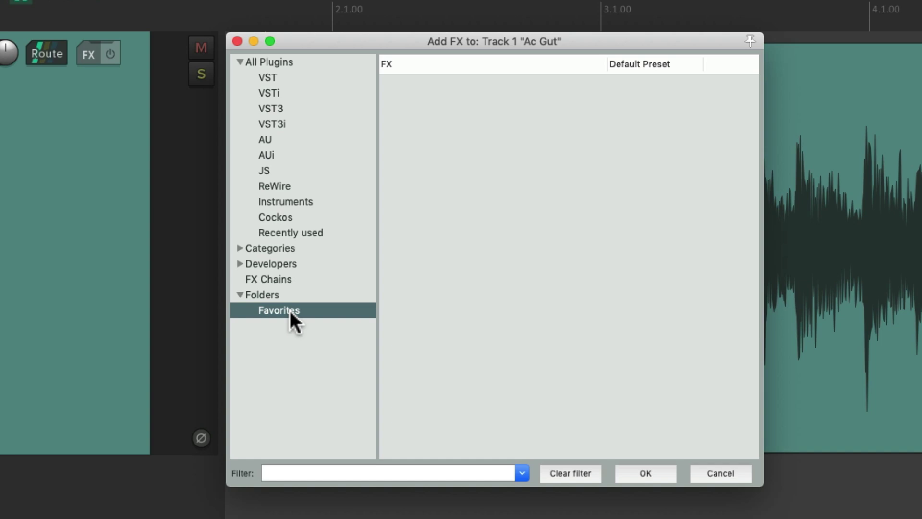
# Add the Cockos plug-ins ReaComp, ReaEQ, ReaGate and ReaVerb to the Favorites folder and view its contents.
pyautogui.click(311, 215)
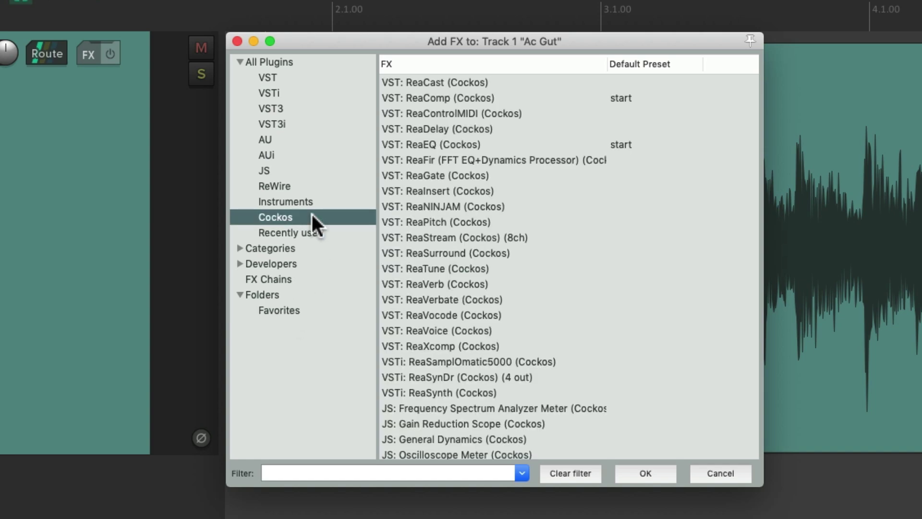
pyautogui.click(437, 142)
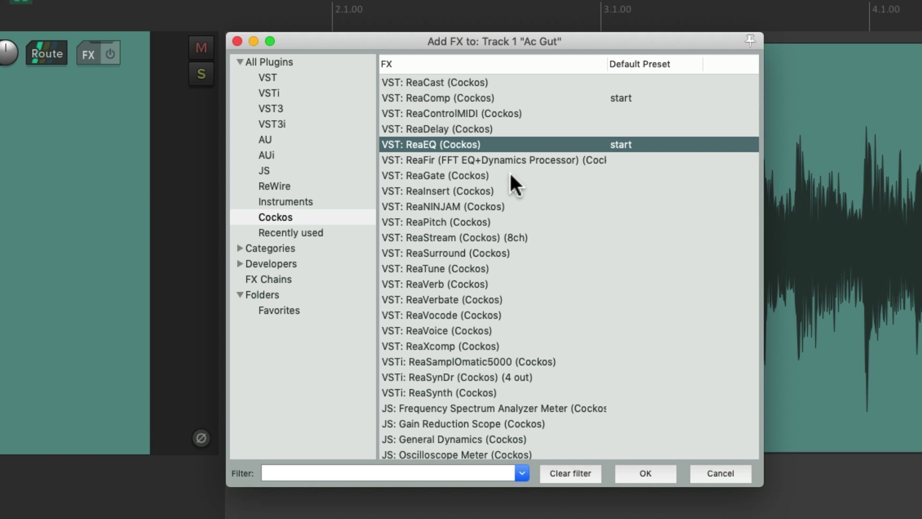
pyautogui.keyDown('super'); pyautogui.click(481, 283); pyautogui.keyUp('super')
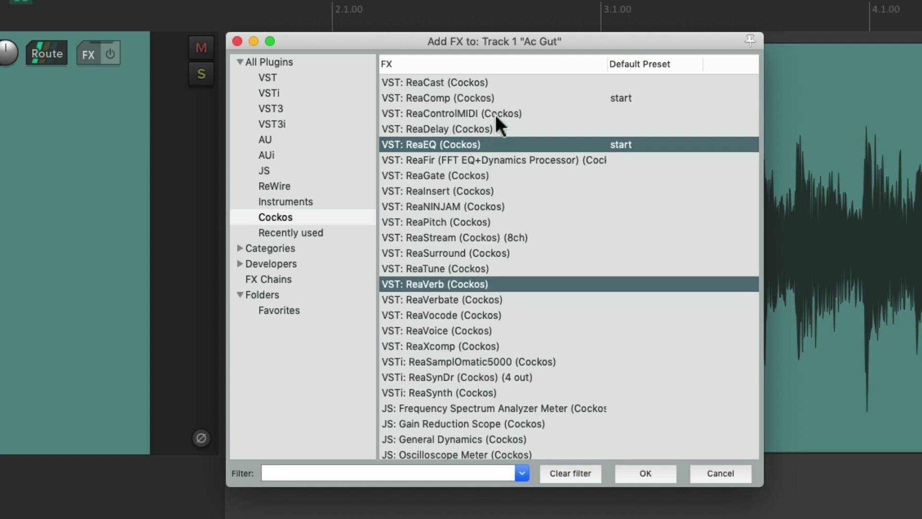
pyautogui.keyDown('super'); pyautogui.click(497, 96); pyautogui.keyUp('super')
pyautogui.keyDown('super'); pyautogui.click(507, 176); pyautogui.keyUp('super')
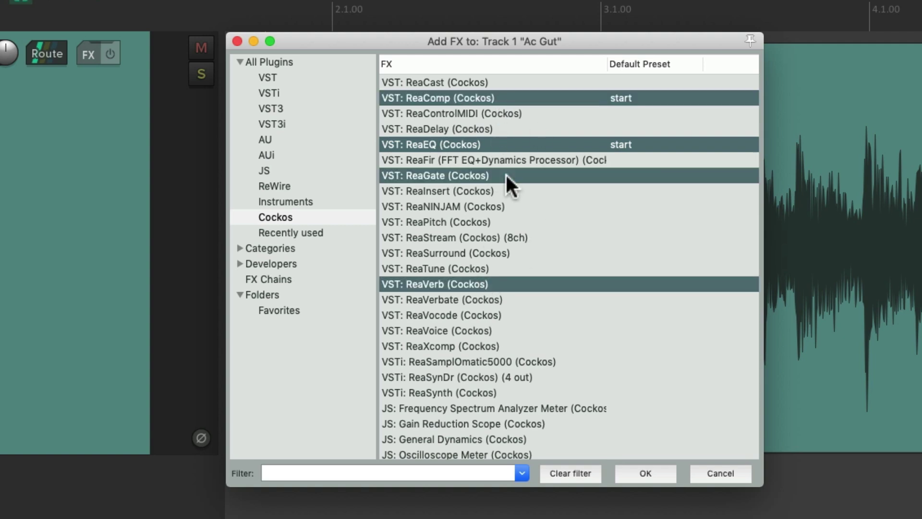
pyautogui.moveTo(438, 97); pyautogui.dragTo(314, 319)
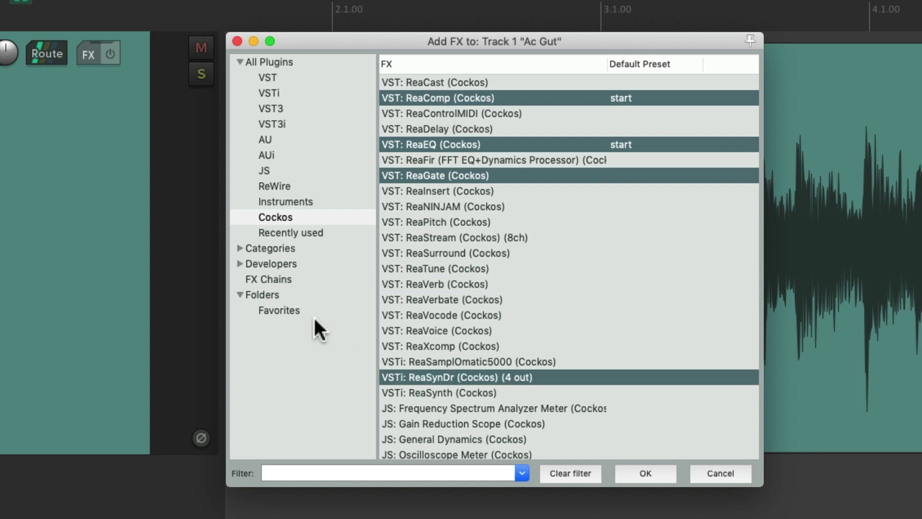
pyautogui.click(317, 310)
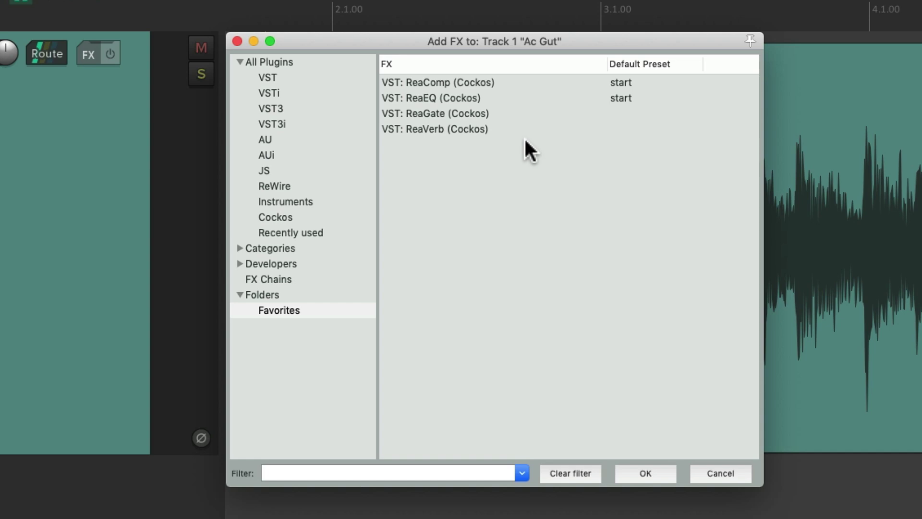
# Create a smart folder named Stillwell with the filter "Stillwell" and view the plug-ins it collects.
pyautogui.rightClick(293, 356)
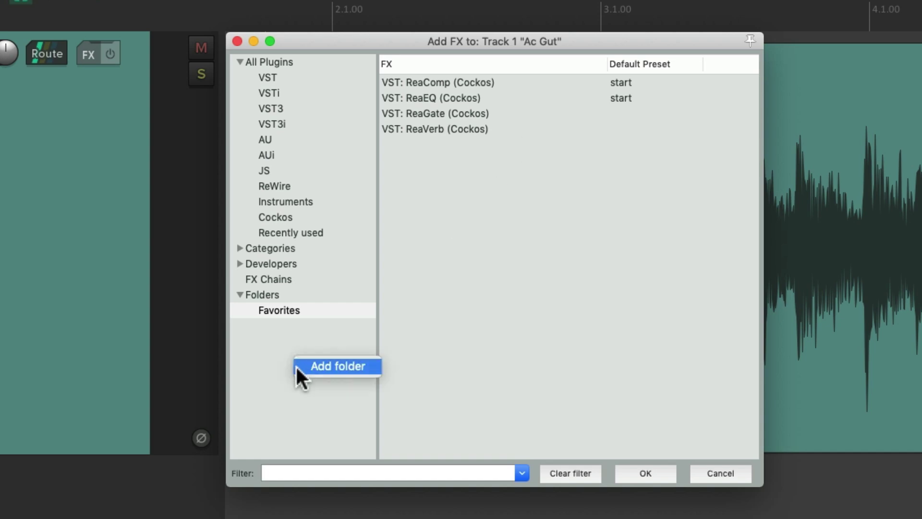
pyautogui.click(296, 368)
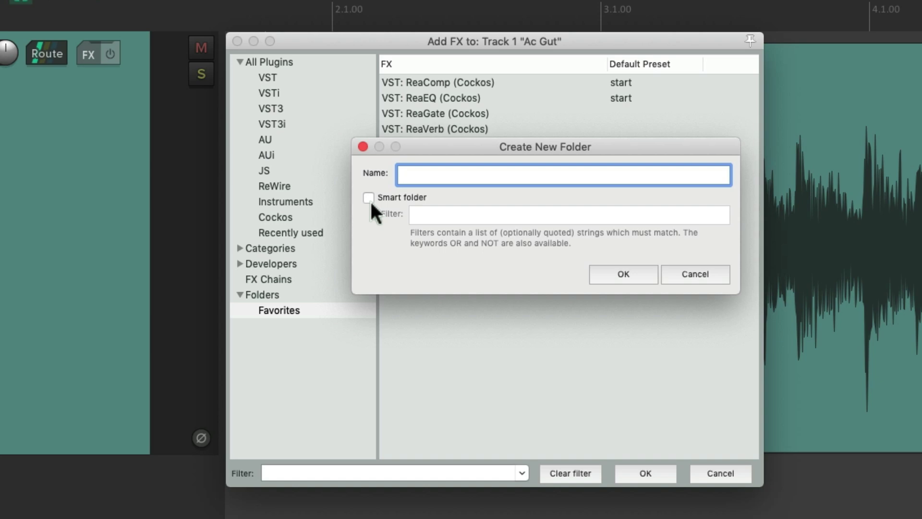
pyautogui.write('Stillwell')
pyautogui.click(365, 193)
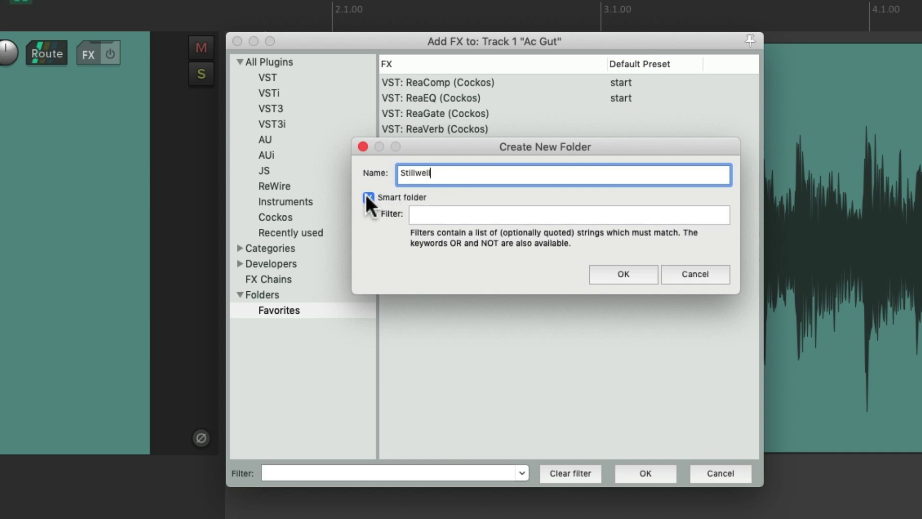
pyautogui.click(463, 214)
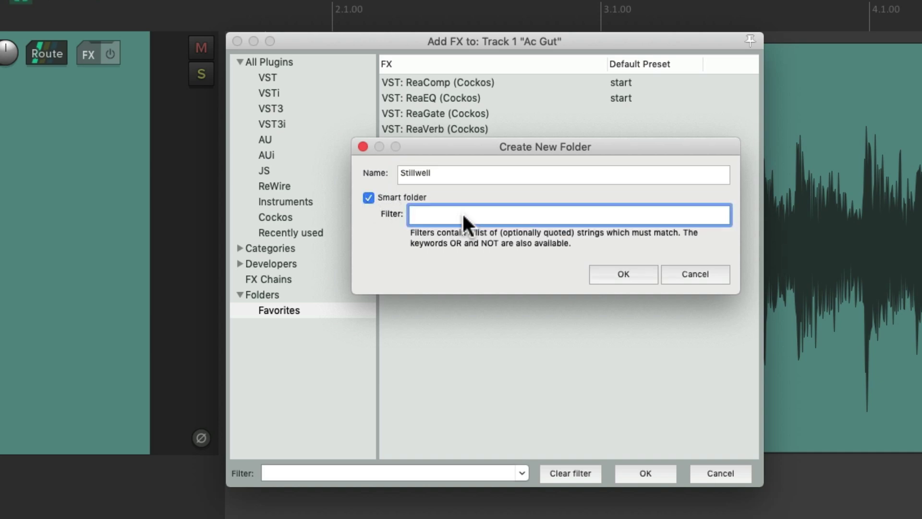
pyautogui.write('Stillwell')
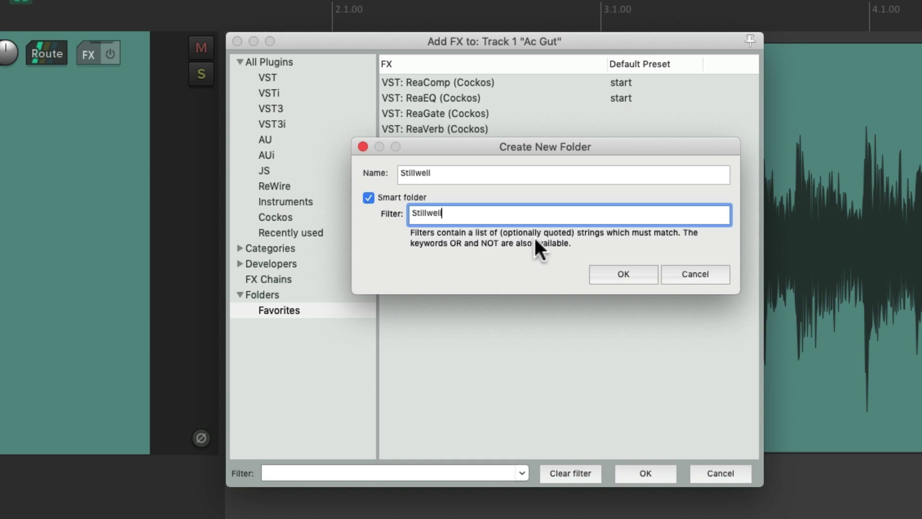
pyautogui.click(604, 275)
pyautogui.click(345, 326)
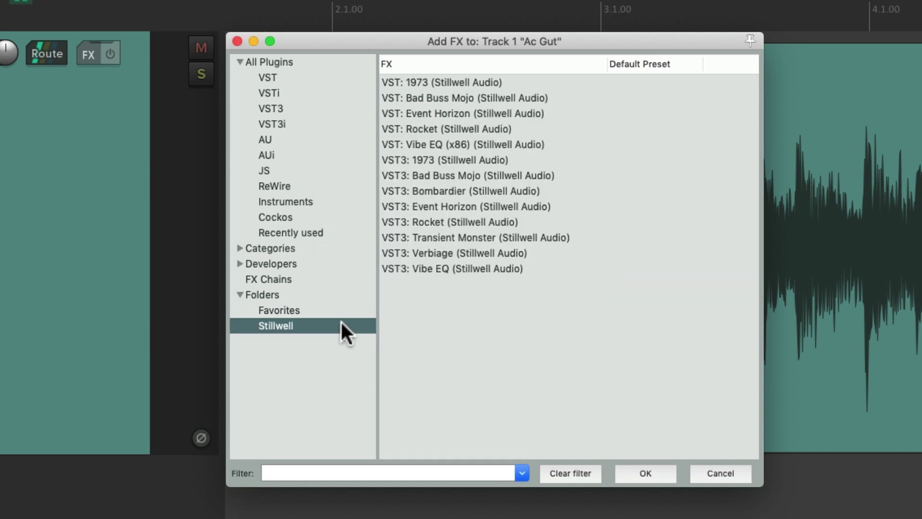
pyautogui.click(566, 162)
pyautogui.click(568, 175)
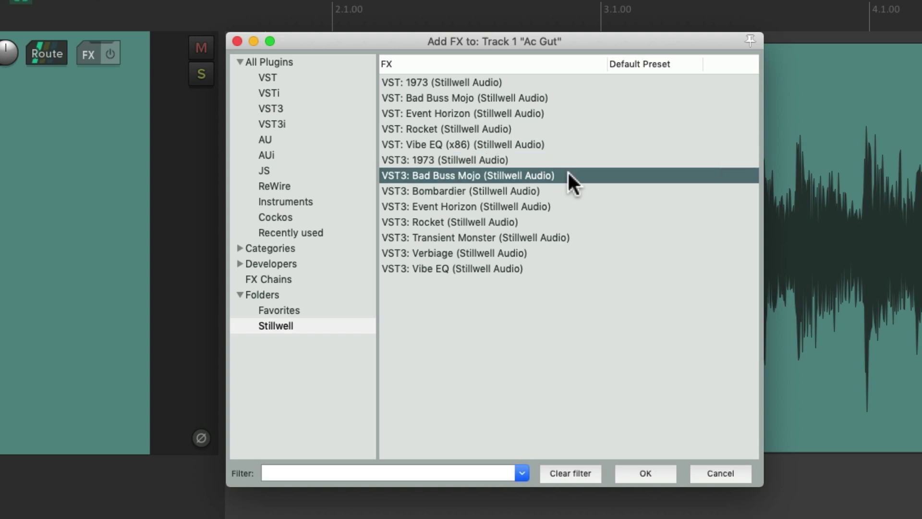
# Remove the Stillwell smart folder from the FX browser.
pyautogui.click(340, 325)
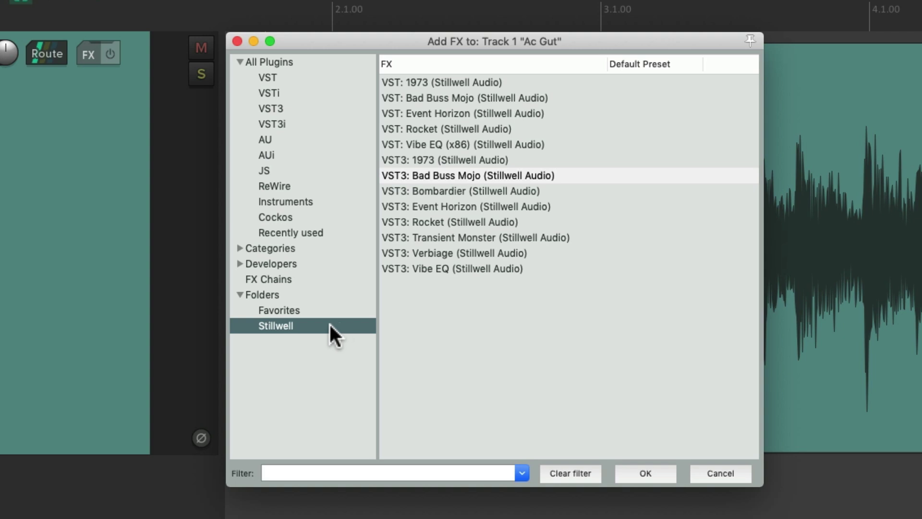
pyautogui.rightClick(330, 325)
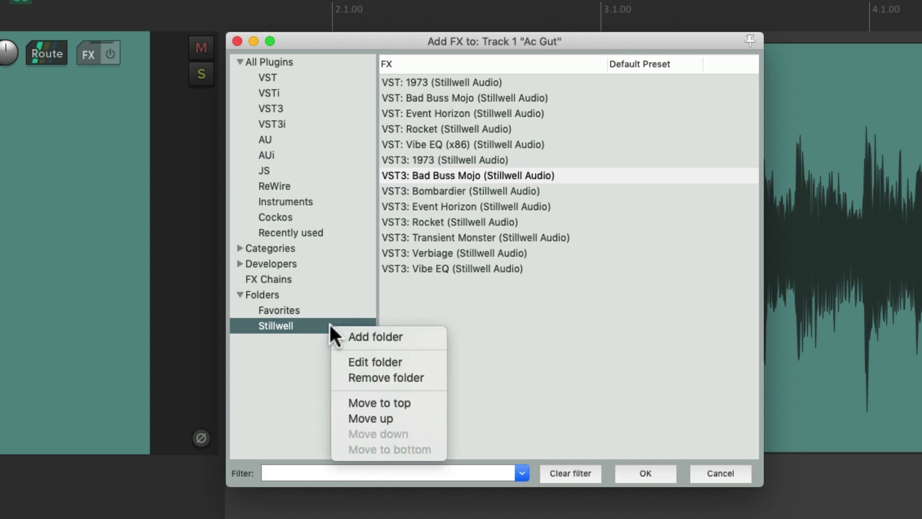
pyautogui.click(340, 378)
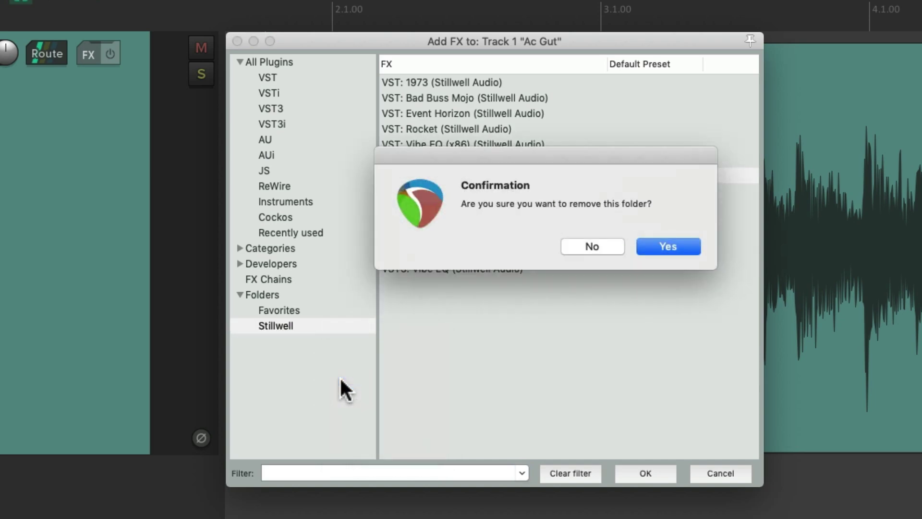
pyautogui.press('Return')
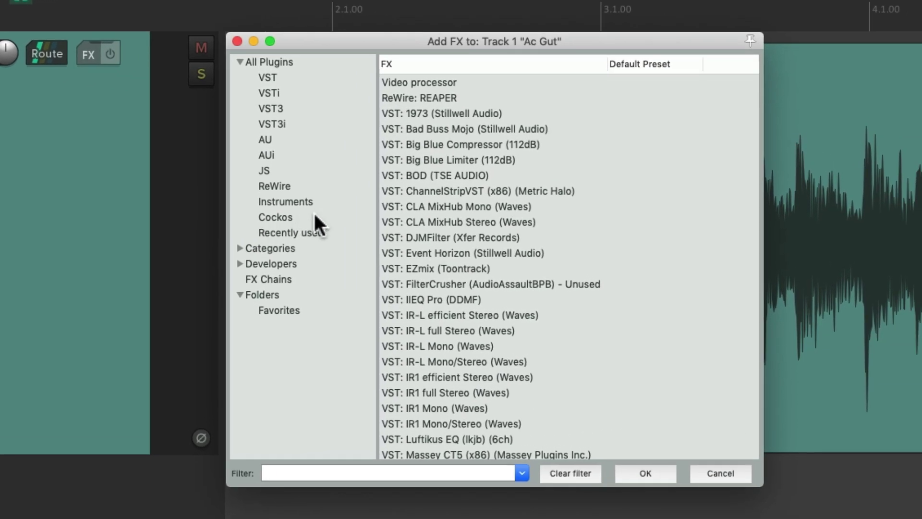
# Add ReaEQ from the Cockos plug-ins to the Ac Gut track.
pyautogui.click(487, 227)
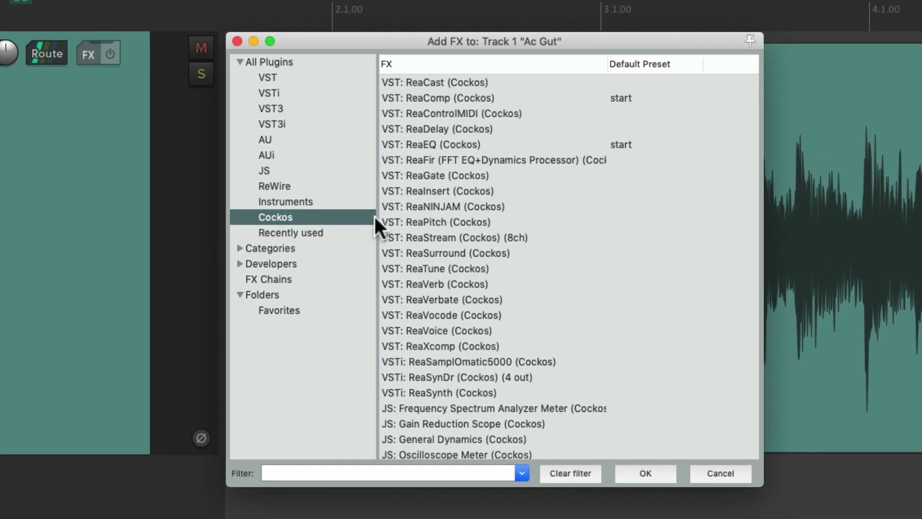
pyautogui.click(495, 145)
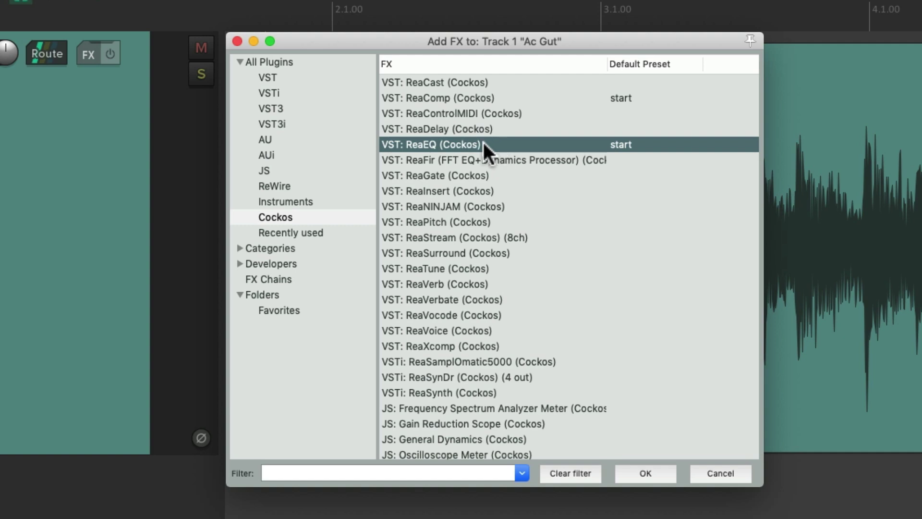
pyautogui.doubleClick(484, 143)
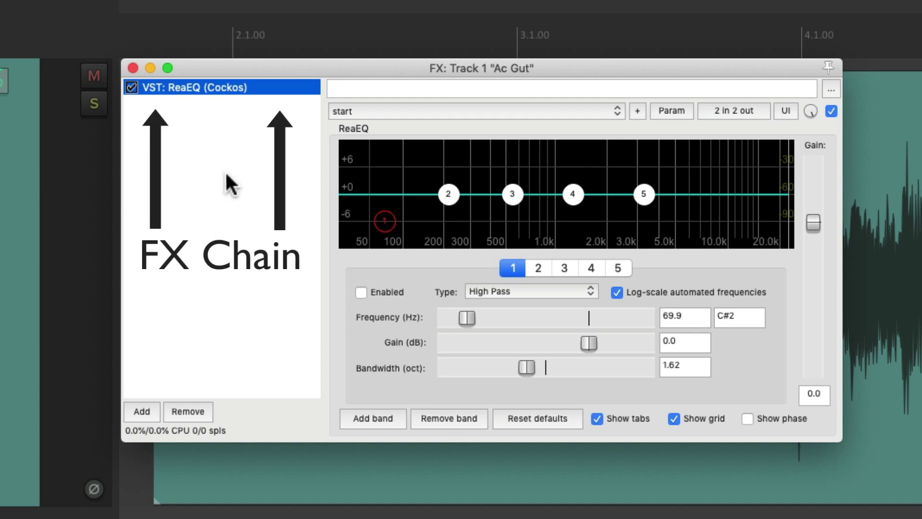
# Boost ReaEQ's band 4 slightly and raise the band 5 high shelf to about 6.5 dB near 3422 Hz.
pyautogui.moveTo(565, 190)
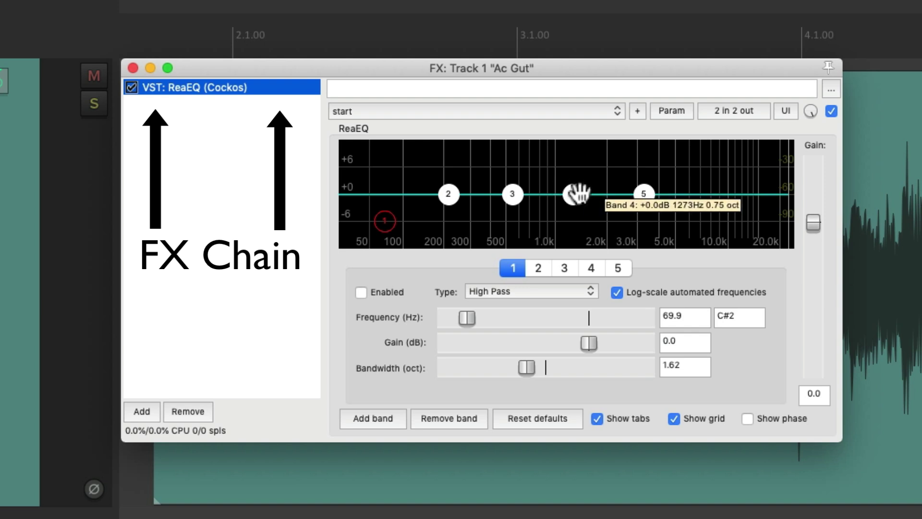
pyautogui.moveTo(578, 194); pyautogui.dragTo(580, 177)
pyautogui.moveTo(643, 196); pyautogui.dragTo(647, 165)
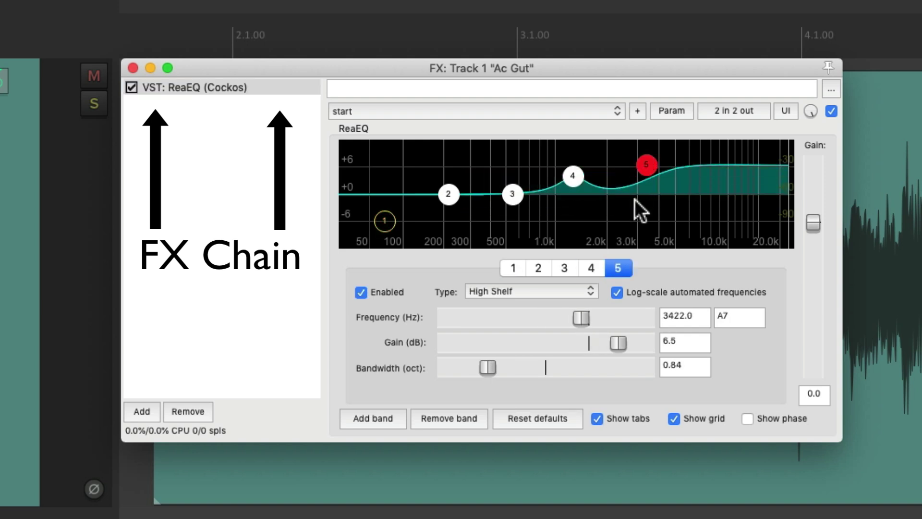
# Add ReaComp and ReaGate from the Cockos plug-ins to the track's FX chain after ReaEQ.
pyautogui.doubleClick(215, 194)
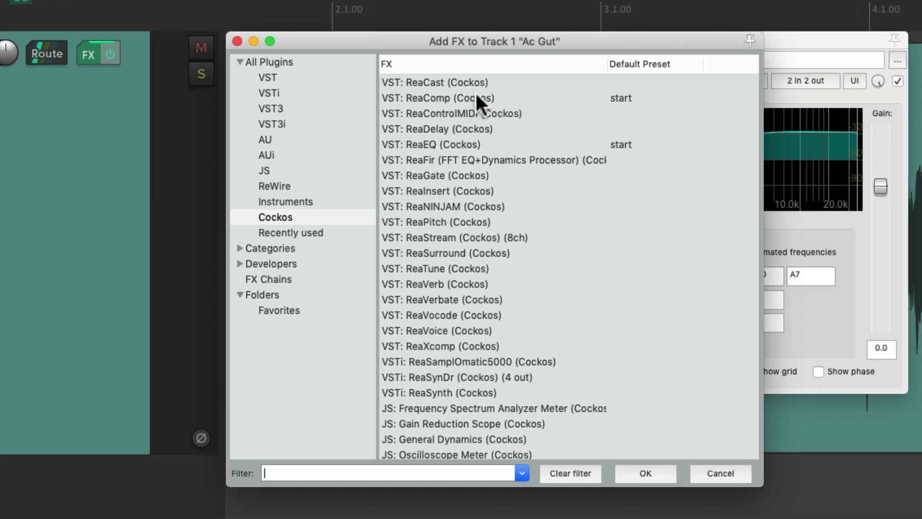
pyautogui.doubleClick(504, 98)
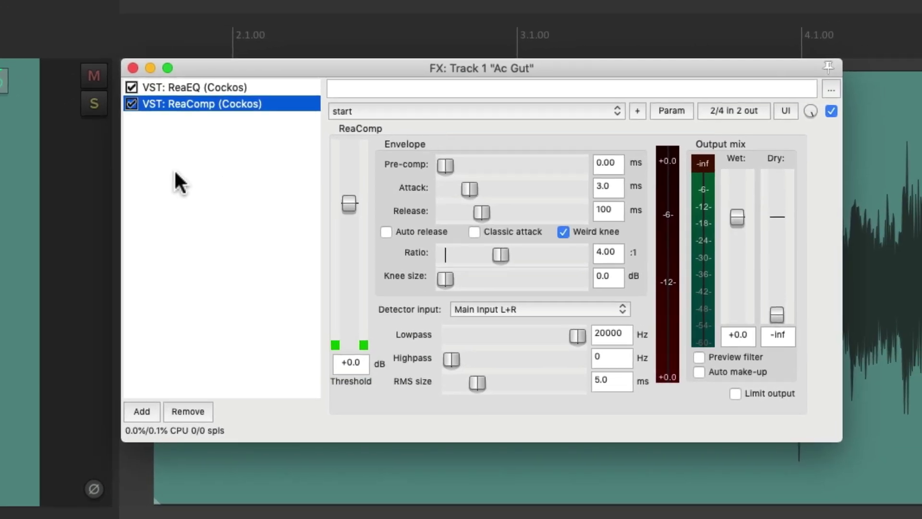
pyautogui.doubleClick(175, 173)
pyautogui.click(407, 212)
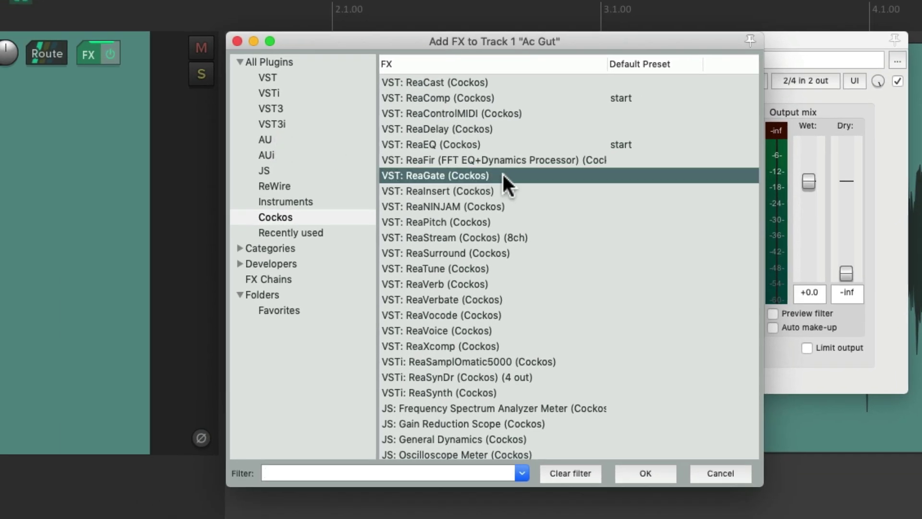
pyautogui.doubleClick(504, 176)
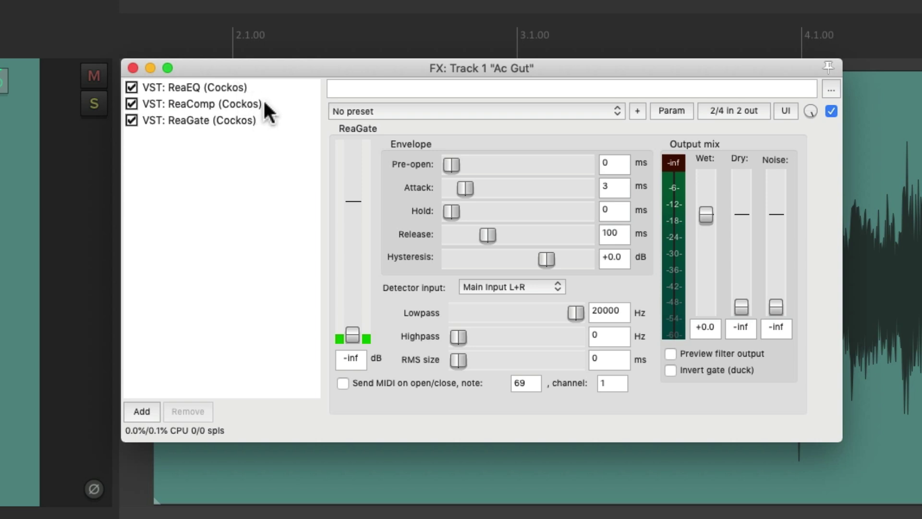
# Reorder the FX chain so that ReaGate comes first, ReaComp second and ReaEQ last.
pyautogui.click(218, 120)
pyautogui.moveTo(194, 115)
pyautogui.mouseDown()
pyautogui.moveTo(197, 83)
pyautogui.moveTo(206, 119)
pyautogui.mouseUp()
pyautogui.click(192, 120)
pyautogui.click(199, 116)
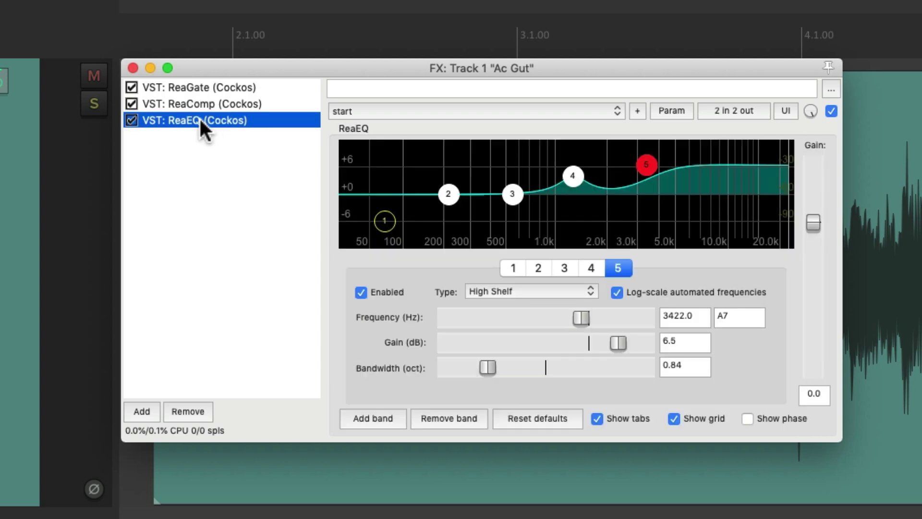
# View the settings of ReaGate, ReaComp and ReaEQ in turn within the FX chain.
pyautogui.click(218, 86)
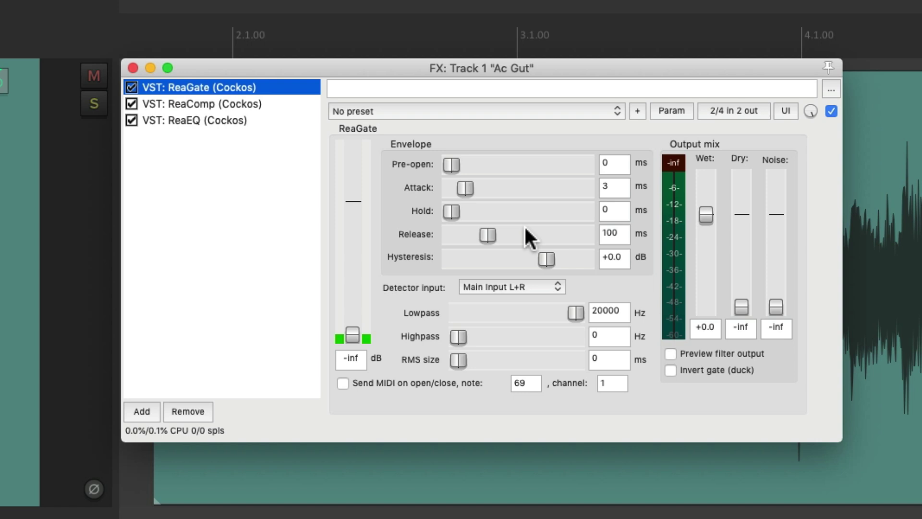
pyautogui.click(278, 104)
pyautogui.click(266, 120)
pyautogui.click(277, 103)
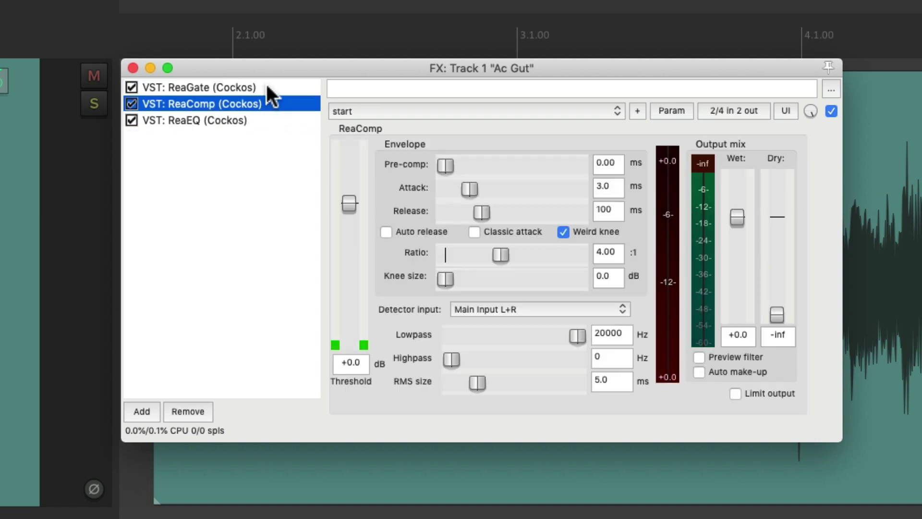
pyautogui.click(266, 86)
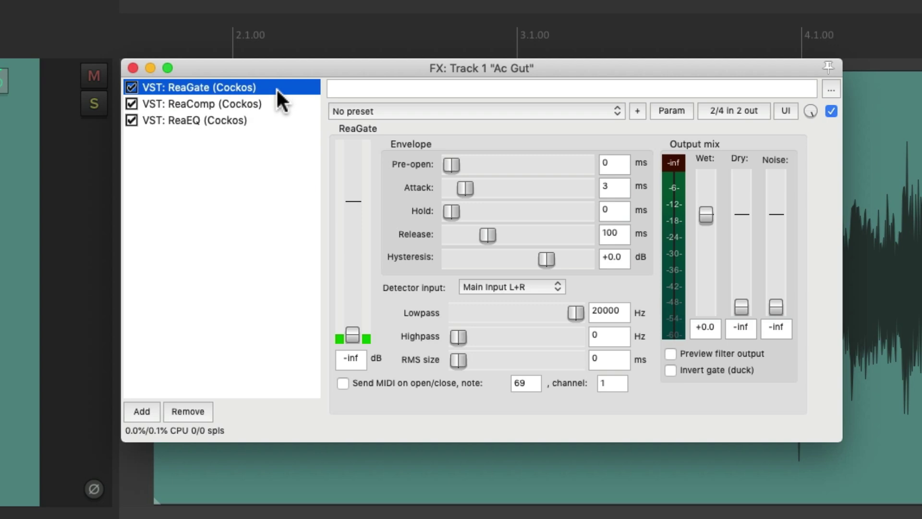
# Open ReaGate, ReaComp and ReaEQ in their own floating windows, moving ReaGate's window below the FX chain window.
pyautogui.doubleClick(249, 88)
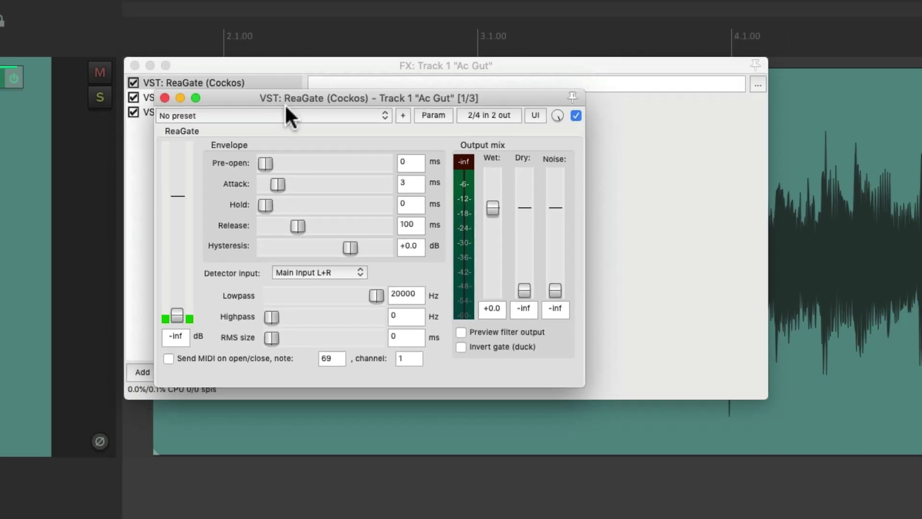
pyautogui.moveTo(348, 132); pyautogui.dragTo(464, 444)
pyautogui.click(215, 84)
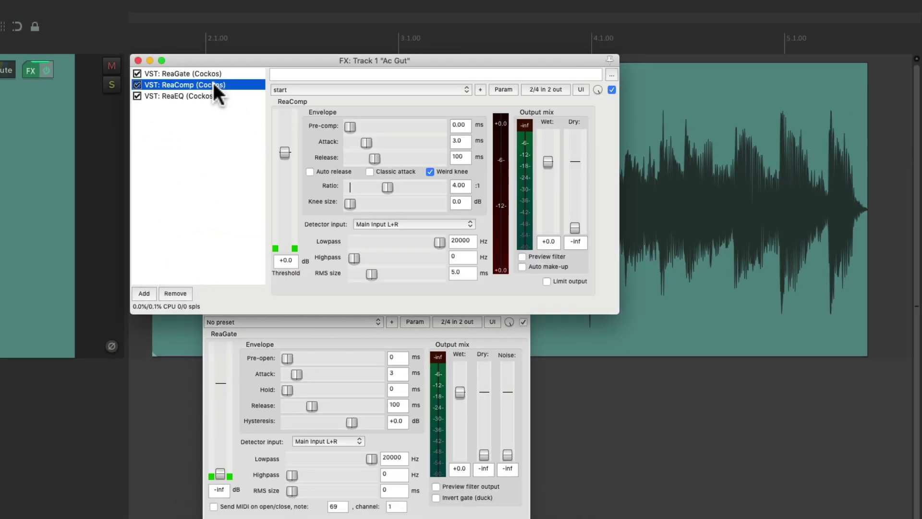
pyautogui.doubleClick(215, 85)
pyautogui.doubleClick(228, 96)
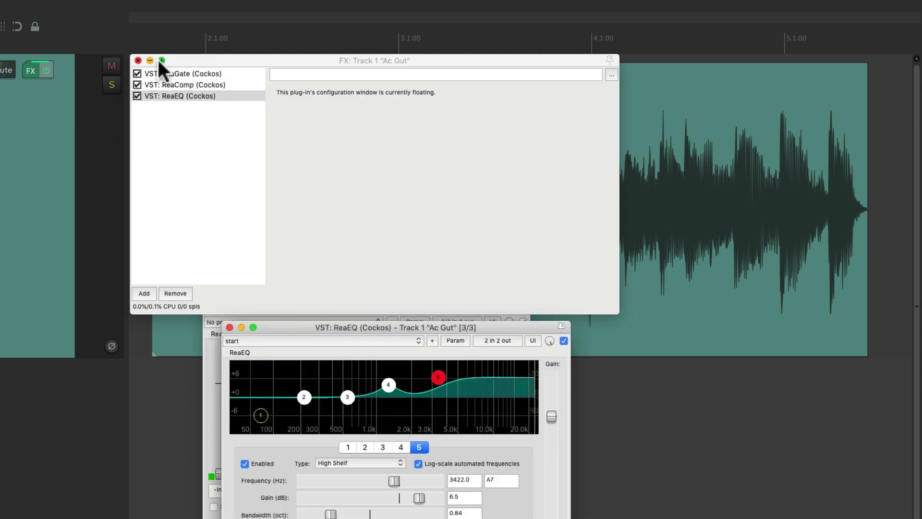
# Close the FX chain window and arrange the floating windows with ReaEQ beside ReaComp and ReaGate beneath ReaComp.
pyautogui.click(137, 60)
pyautogui.moveTo(309, 327); pyautogui.dragTo(537, 83)
pyautogui.moveTo(292, 311); pyautogui.dragTo(267, 299)
pyautogui.moveTo(503, 83); pyautogui.dragTo(534, 65)
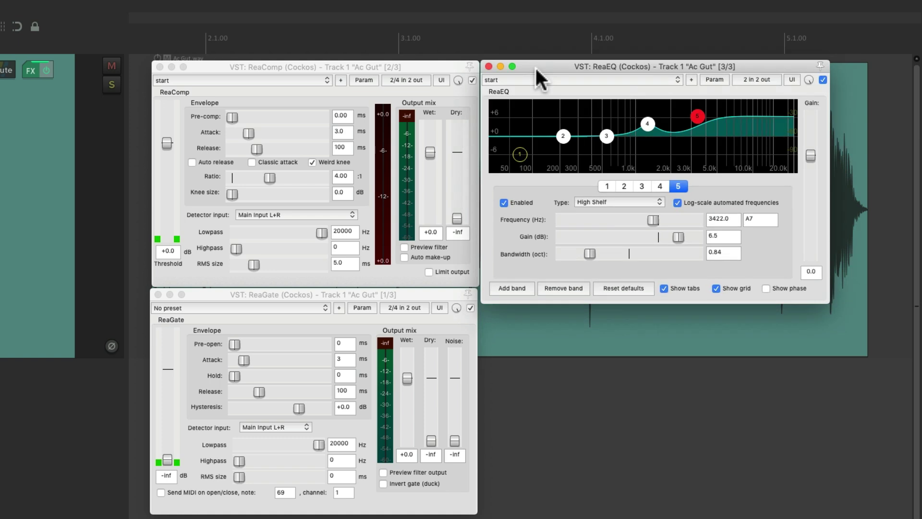
pyautogui.click(328, 295)
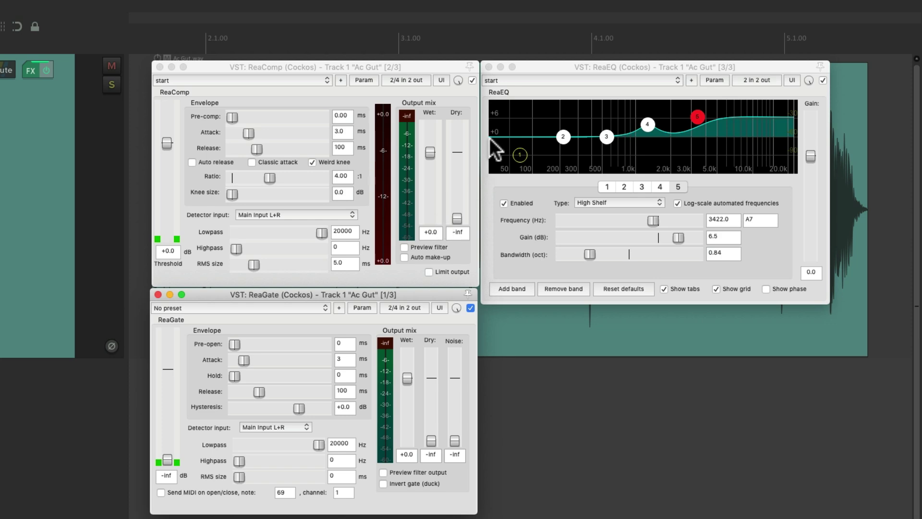
# Close the floating plug-in windows and reopen the Ac Gut track's FX chain window.
pyautogui.click(489, 66)
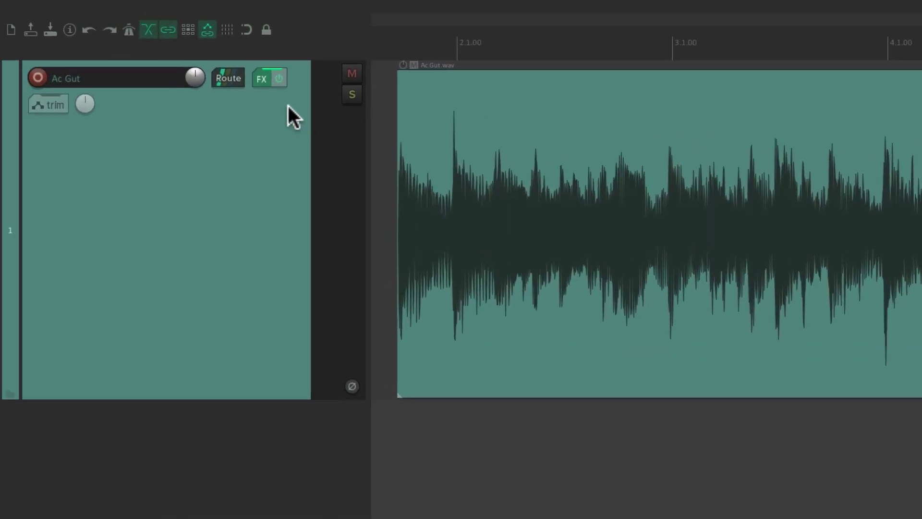
pyautogui.click(259, 80)
pyautogui.click(190, 178)
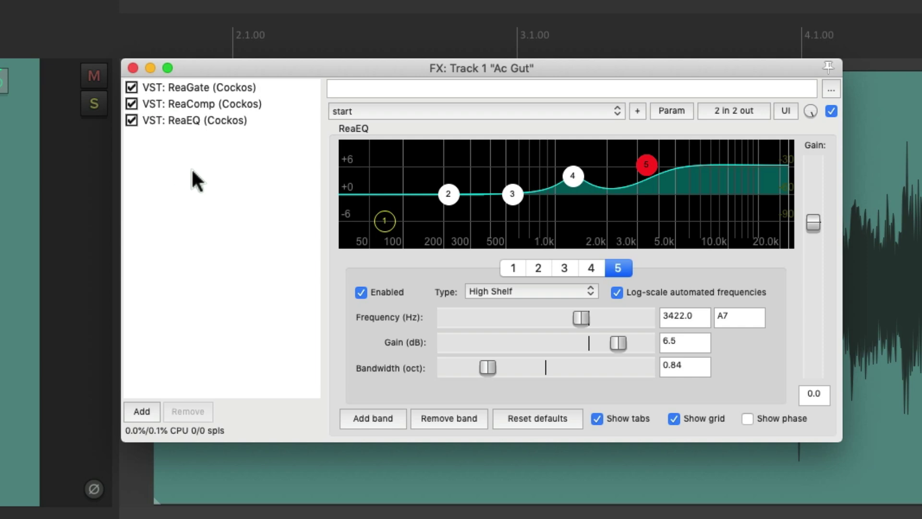
# View the settings of ReaGate, ReaComp and ReaEQ one after another in the reopened FX chain.
pyautogui.click(271, 88)
pyautogui.click(269, 103)
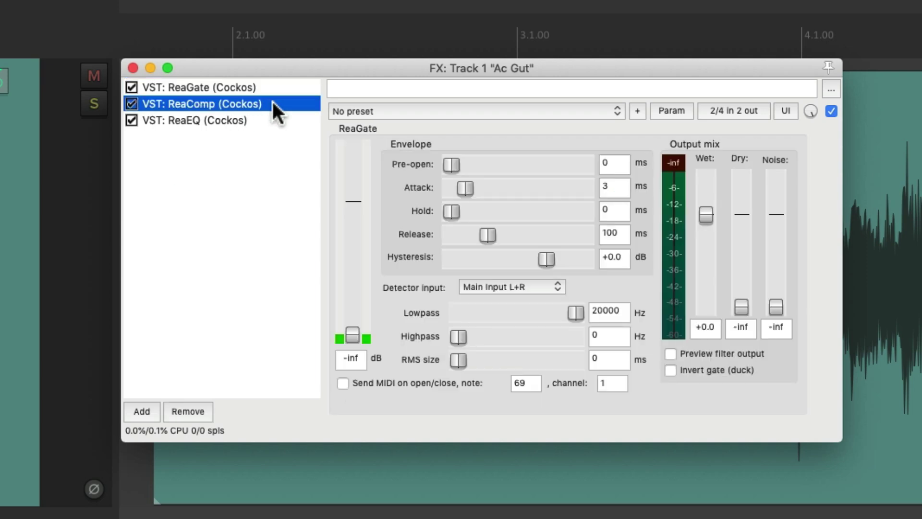
pyautogui.click(273, 121)
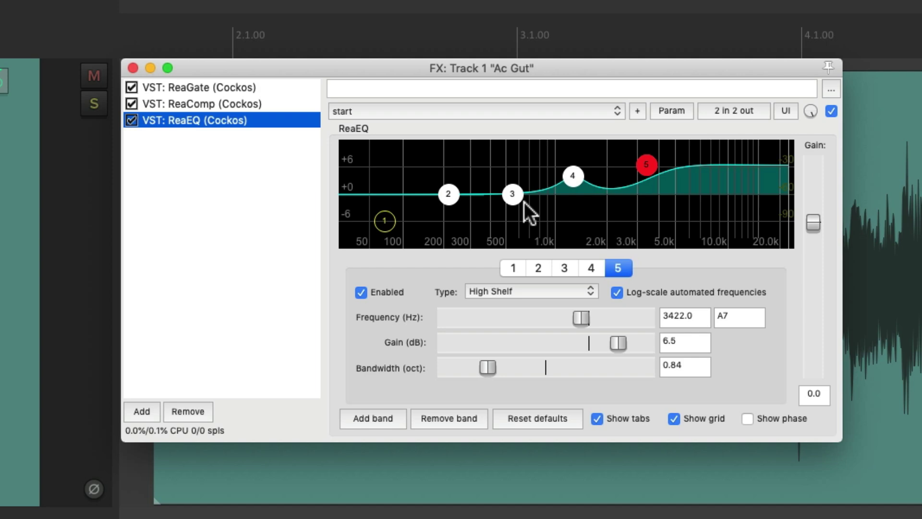
# Adjust ReaGate to a threshold of about -14.6 dB, an attack of 9 ms and a release of 26 ms.
pyautogui.click(272, 84)
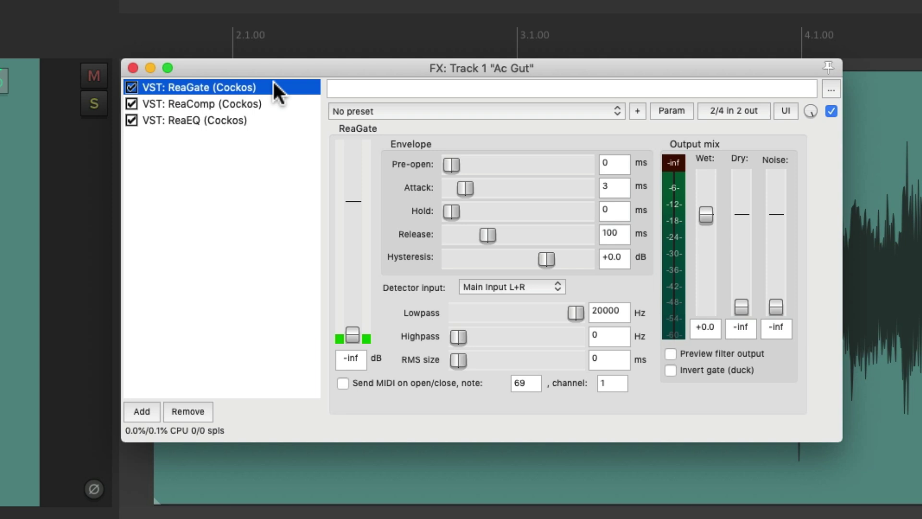
pyautogui.moveTo(354, 332); pyautogui.dragTo(354, 253)
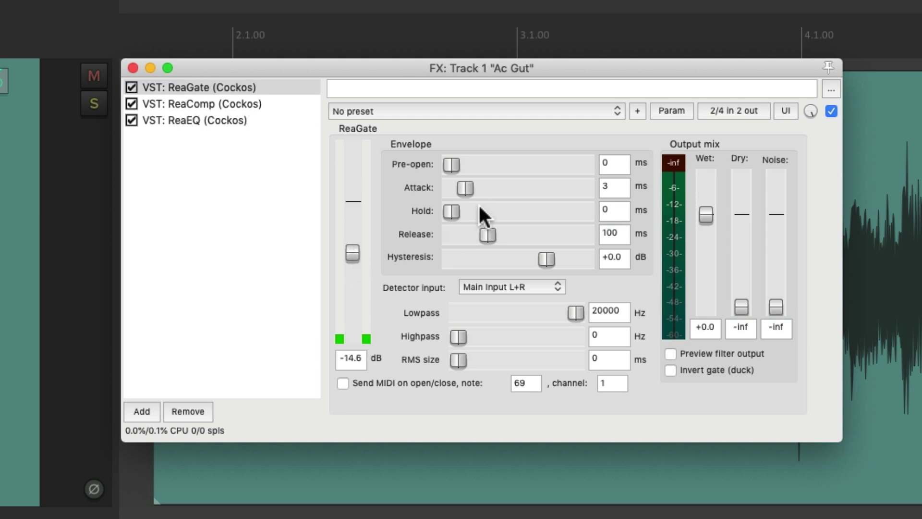
pyautogui.moveTo(487, 232); pyautogui.dragTo(474, 232)
# Adjust ReaComp to a threshold of about -9.7 dB, attack 1.1 ms, release 62 ms and ratio 8.58:1.
pyautogui.click(261, 104)
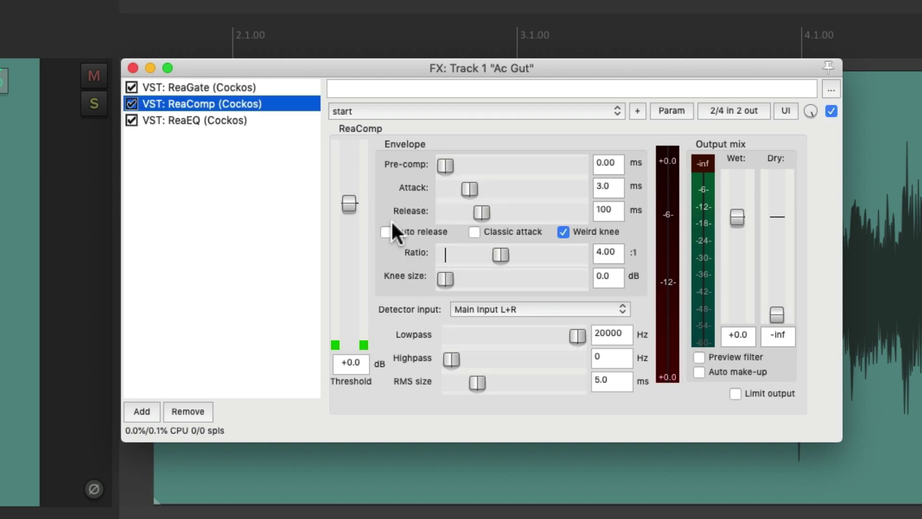
pyautogui.moveTo(349, 204); pyautogui.dragTo(349, 241)
pyautogui.moveTo(460, 186); pyautogui.dragTo(472, 209)
pyautogui.moveTo(502, 254); pyautogui.dragTo(449, 255)
# Reshape the ReaEQ curve by lowering band 3, raising band 2 and moving band 5 to about 5058 Hz with 2.9 dB gain.
pyautogui.click(251, 121)
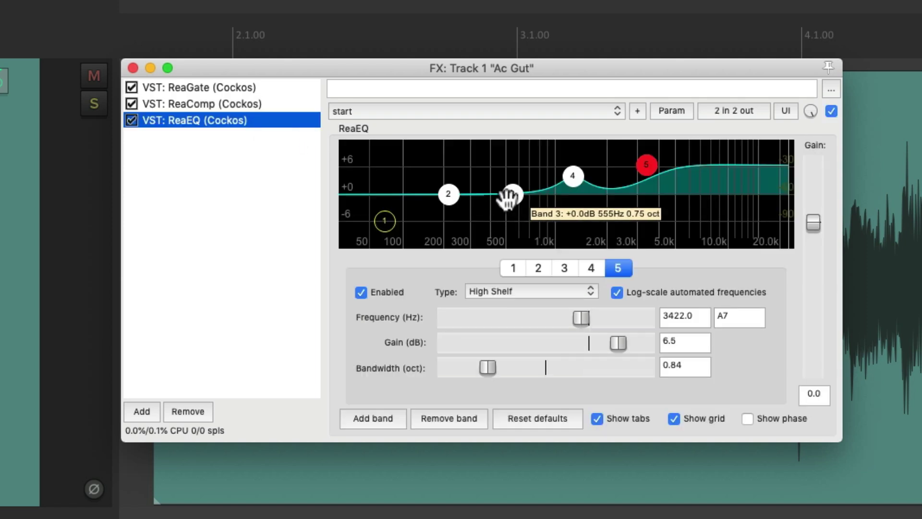
pyautogui.moveTo(507, 196); pyautogui.dragTo(504, 206)
pyautogui.moveTo(449, 195); pyautogui.dragTo(436, 175)
pyautogui.moveTo(646, 163); pyautogui.dragTo(676, 181)
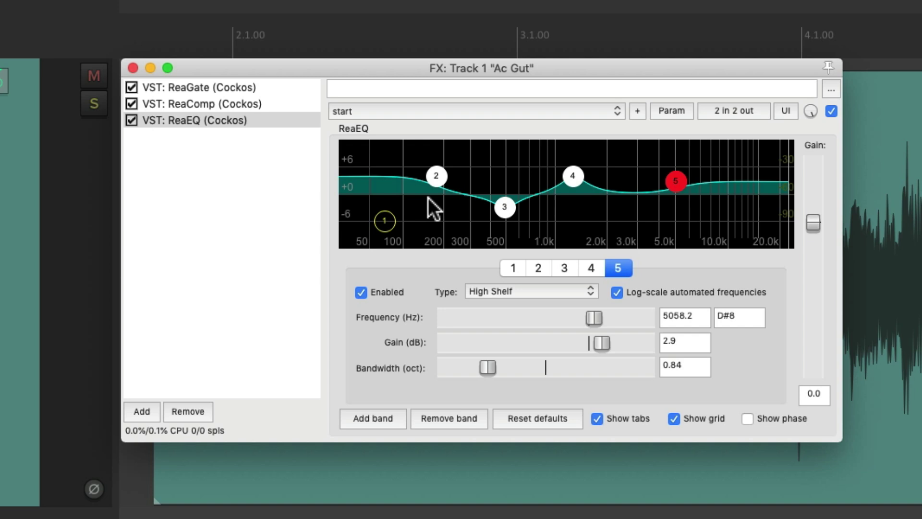
pyautogui.click(231, 155)
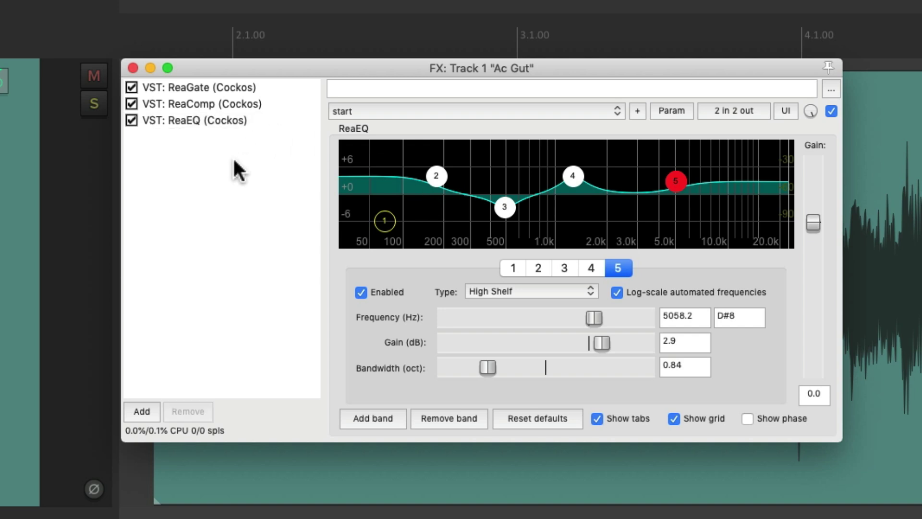
pyautogui.rightClick(232, 157)
pyautogui.moveTo(247, 201)
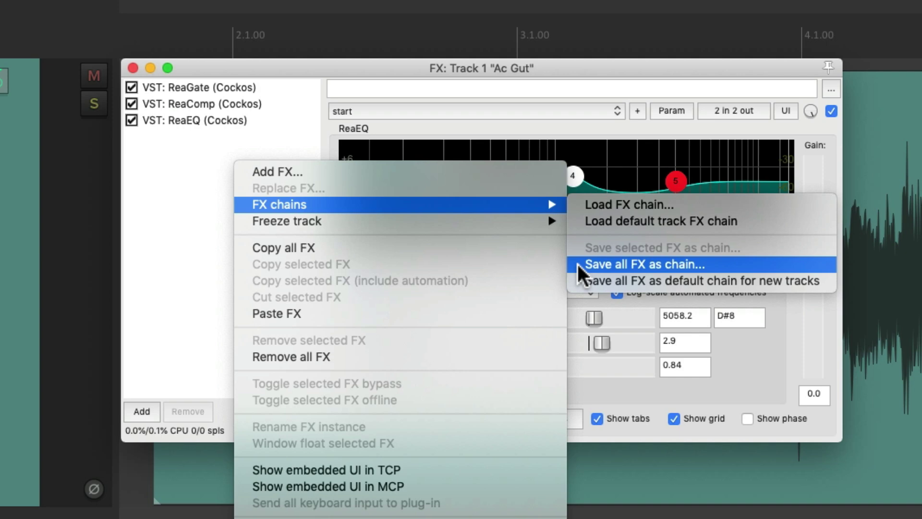
pyautogui.click(198, 205)
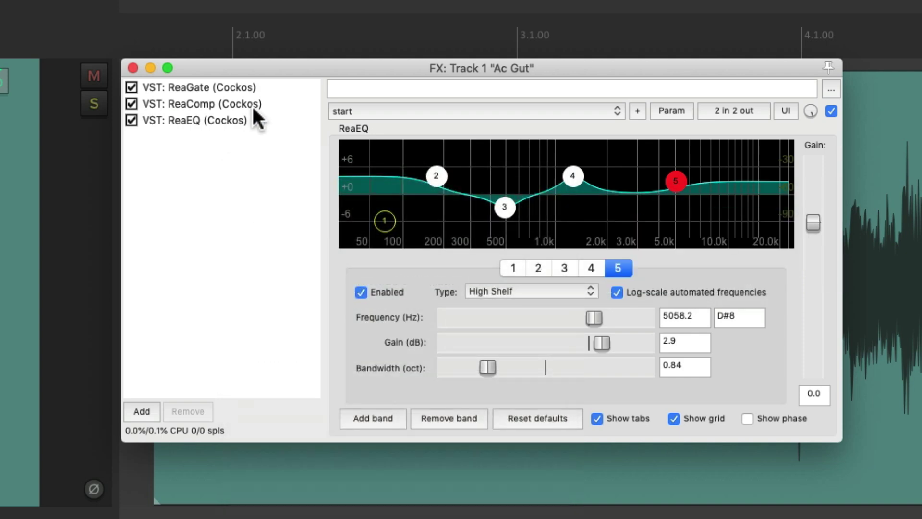
# Save all the track's FX as a chain named Best FX Chain in the FXChains folder.
pyautogui.click(249, 103)
pyautogui.keyDown('shift'); pyautogui.click(264, 87); pyautogui.keyUp('shift')
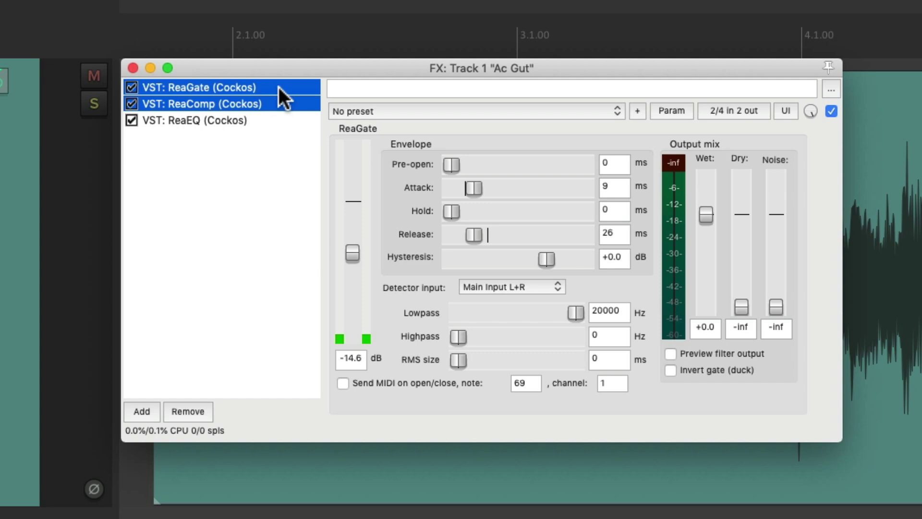
pyautogui.rightClick(278, 87)
pyautogui.moveTo(301, 130)
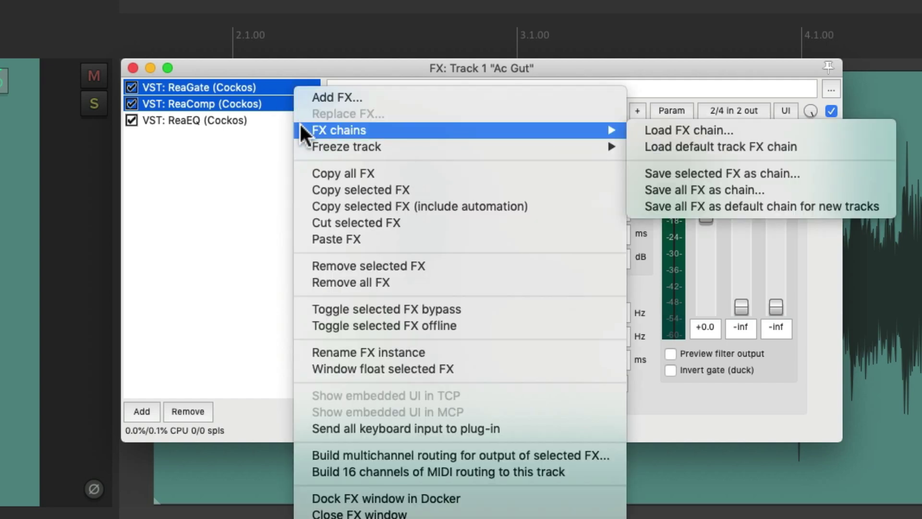
pyautogui.click(633, 189)
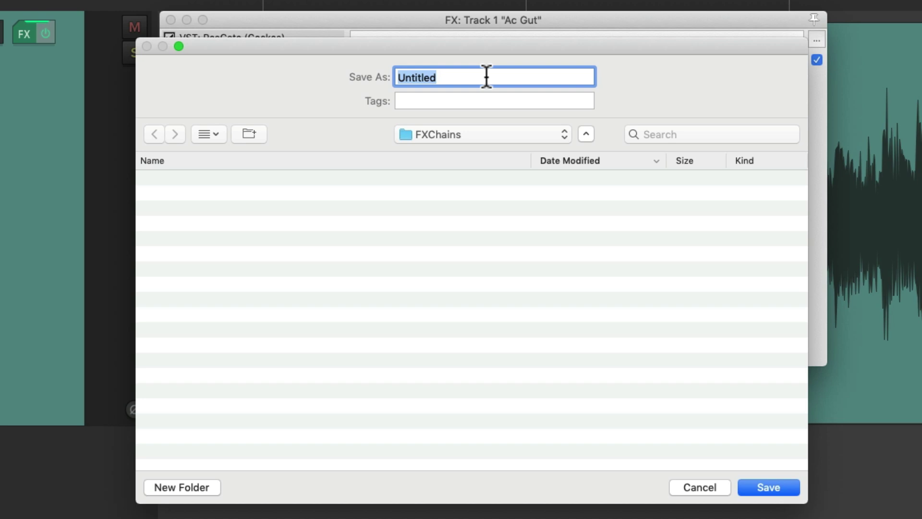
pyautogui.write('Best FX Chain')
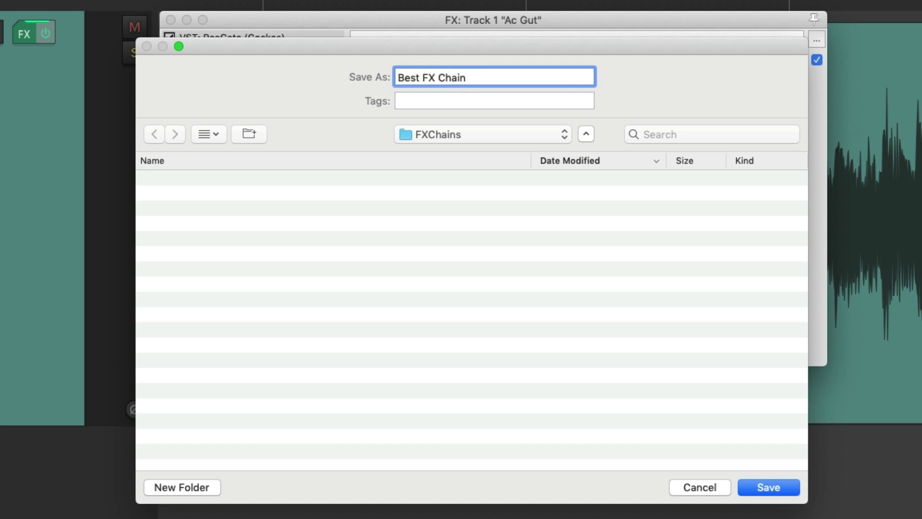
pyautogui.press('Return')
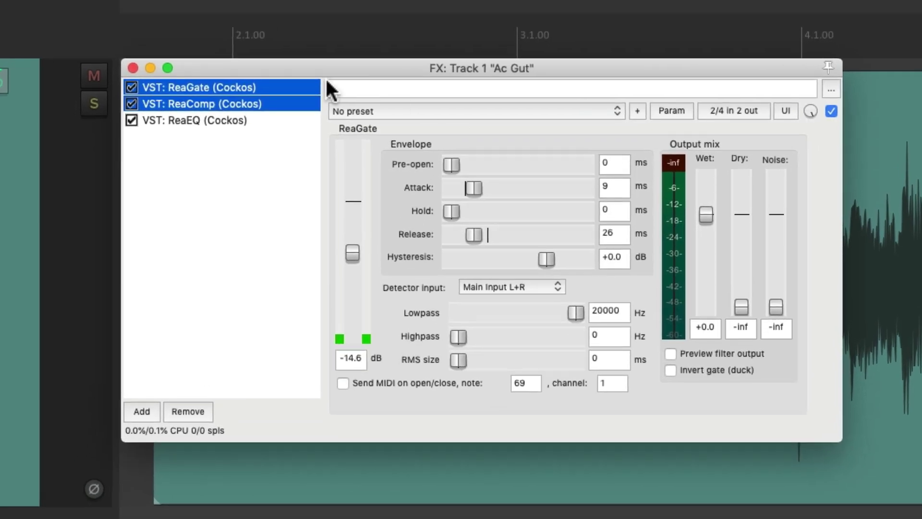
# Remove ReaGate, ReaComp and ReaEQ together from the Ac Gut track's FX chain.
pyautogui.click(288, 143)
pyautogui.click(263, 118)
pyautogui.keyDown('shift'); pyautogui.click(292, 85); pyautogui.keyUp('shift')
pyautogui.press('Delete')
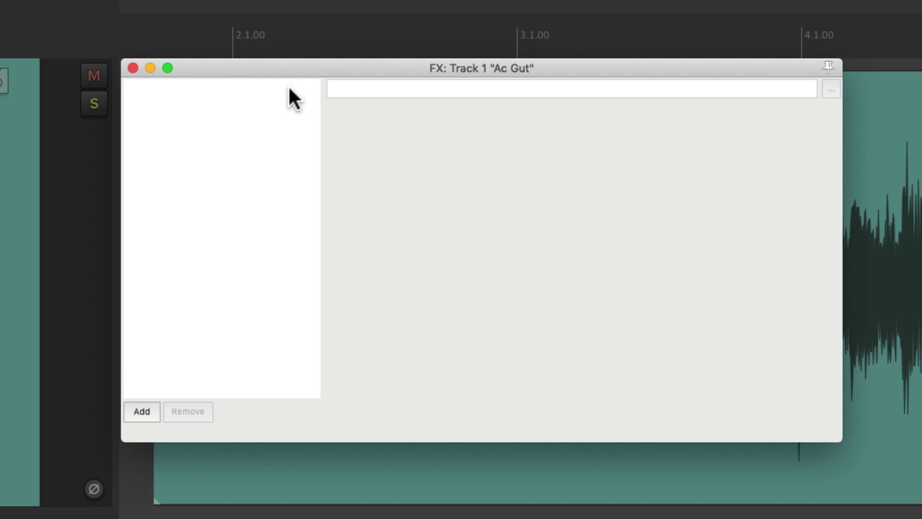
# Add the saved Best FX Chain to the Ac Gut track from the FX browser's FX Chains category.
pyautogui.doubleClick(254, 152)
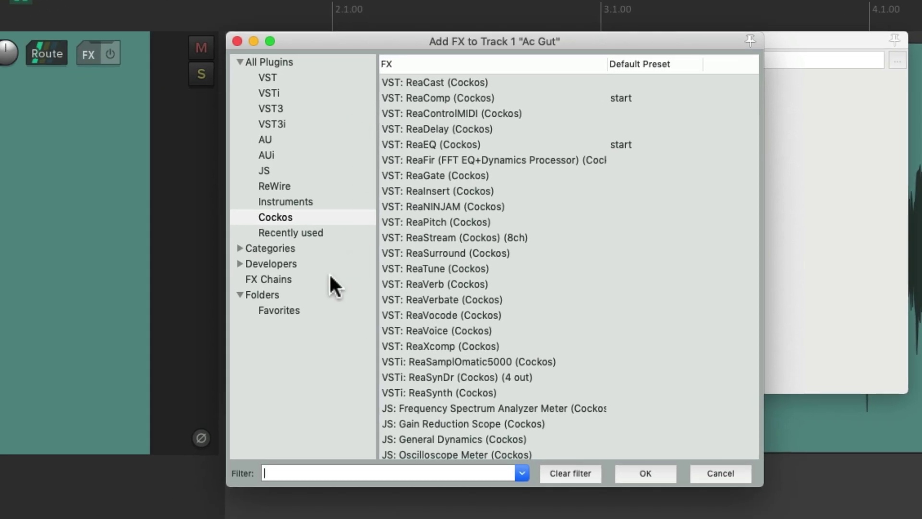
pyautogui.click(324, 278)
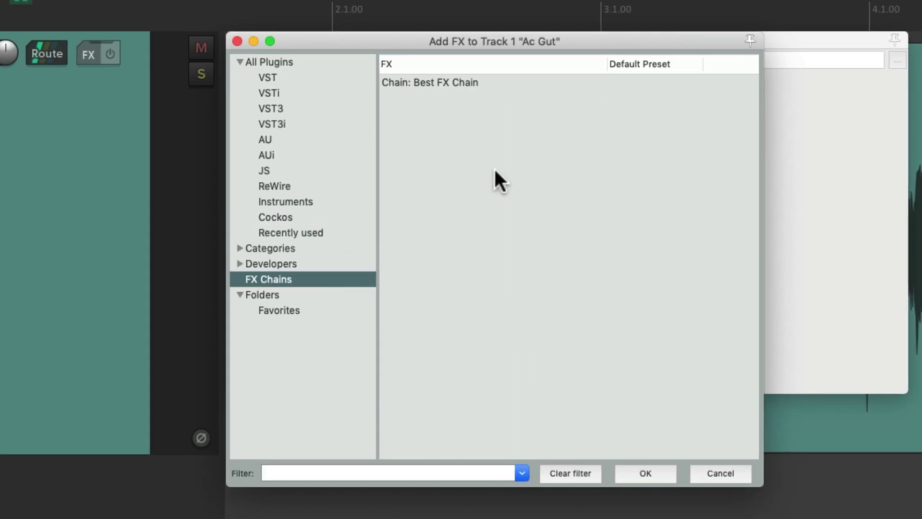
pyautogui.click(504, 86)
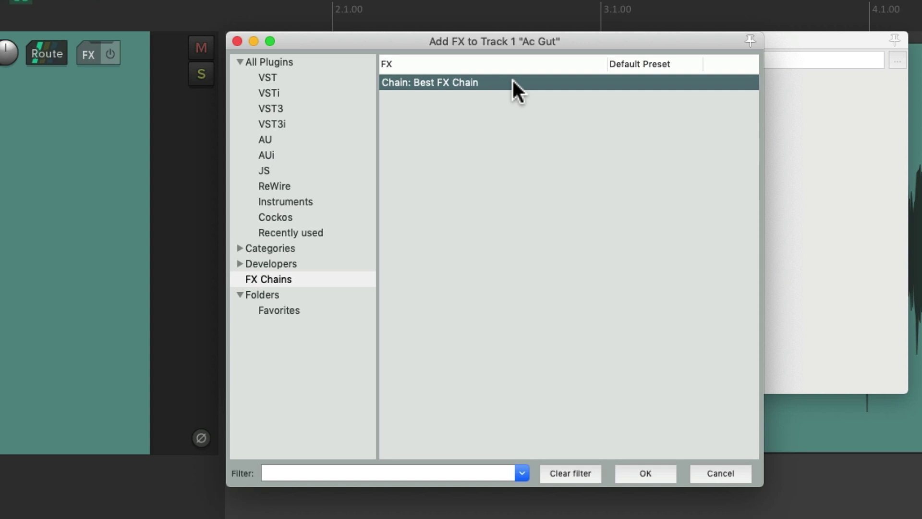
pyautogui.doubleClick(512, 83)
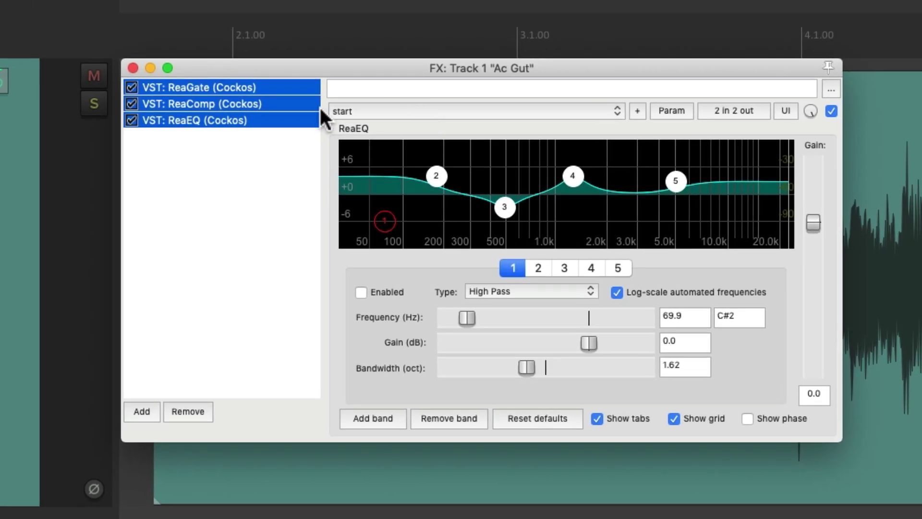
# Check the loaded chain's settings in ReaGate, ReaComp and ReaEQ.
pyautogui.click(275, 87)
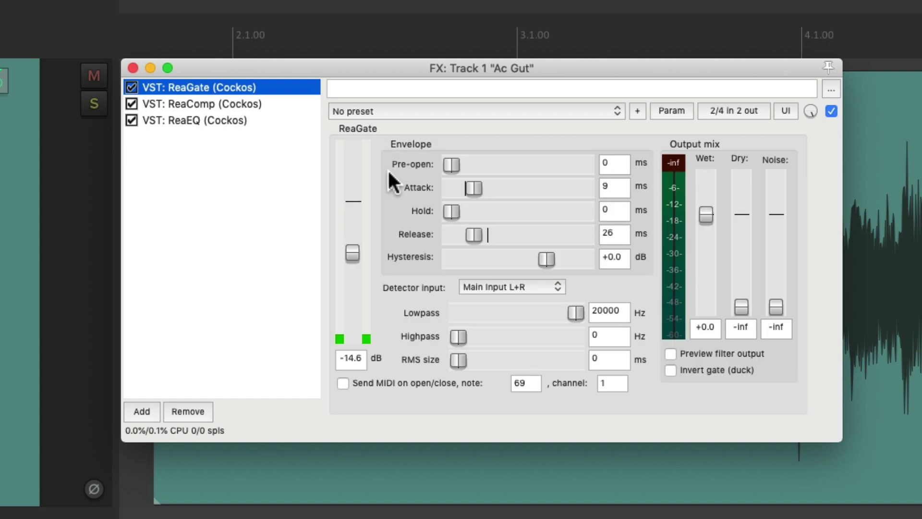
pyautogui.click(277, 103)
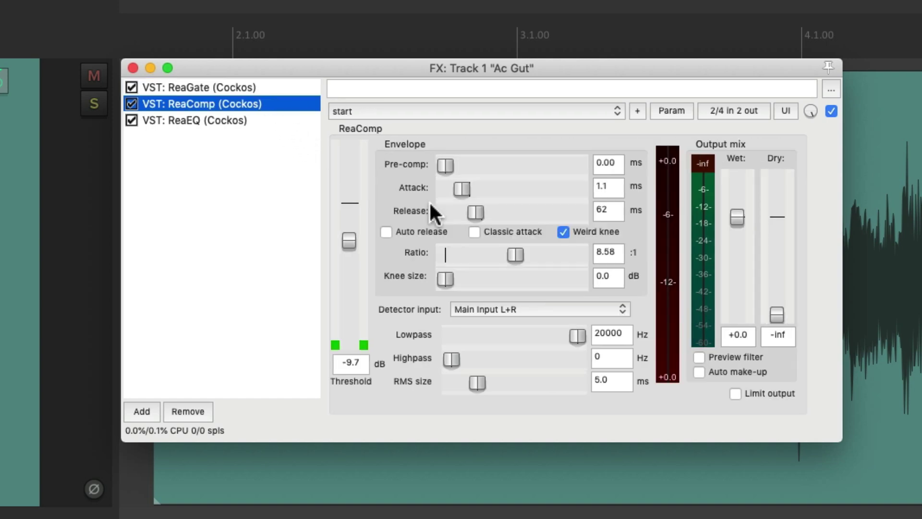
pyautogui.click(294, 120)
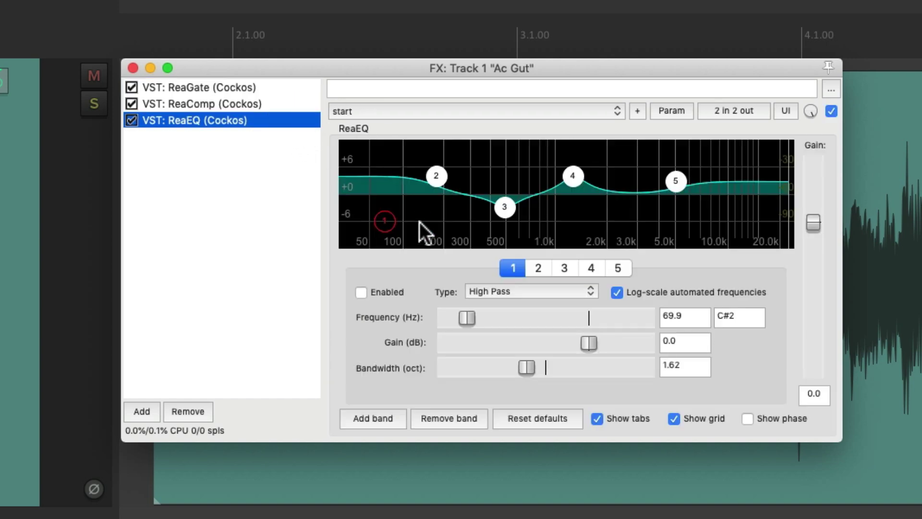
# Remove all plug-ins from the Ac Gut track again and close its FX window.
pyautogui.click(217, 218)
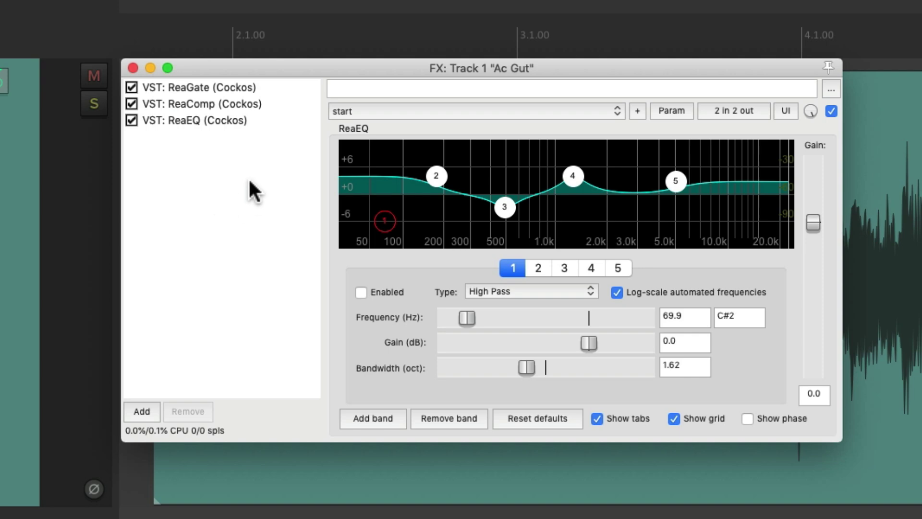
pyautogui.press('super+a')
pyautogui.press('Delete')
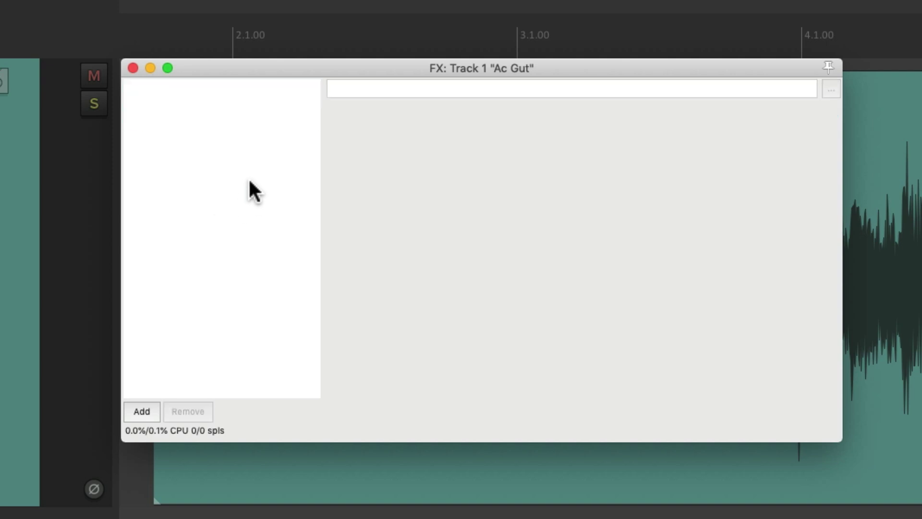
pyautogui.click(132, 66)
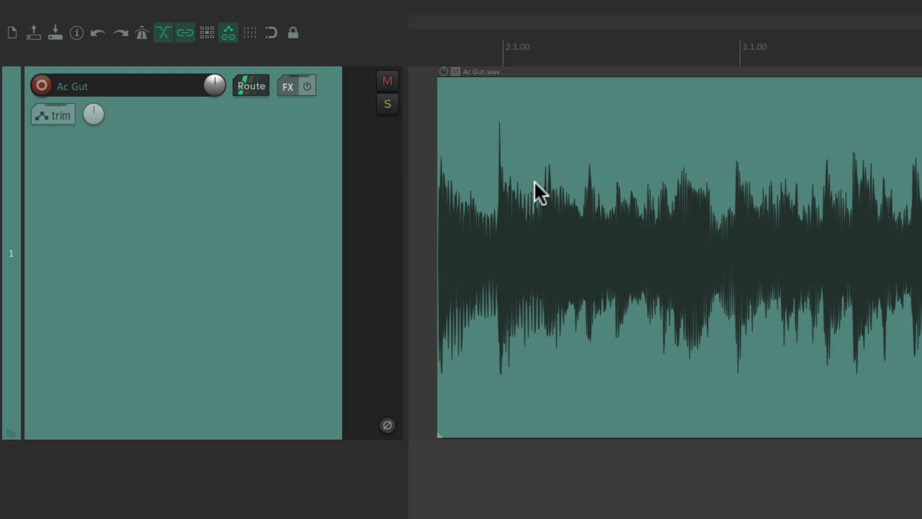
# Load Best FX Chain directly from the Ac Gut track's FX shortcut list without using the FX browser, then close the FX window.
pyautogui.rightClick(289, 88)
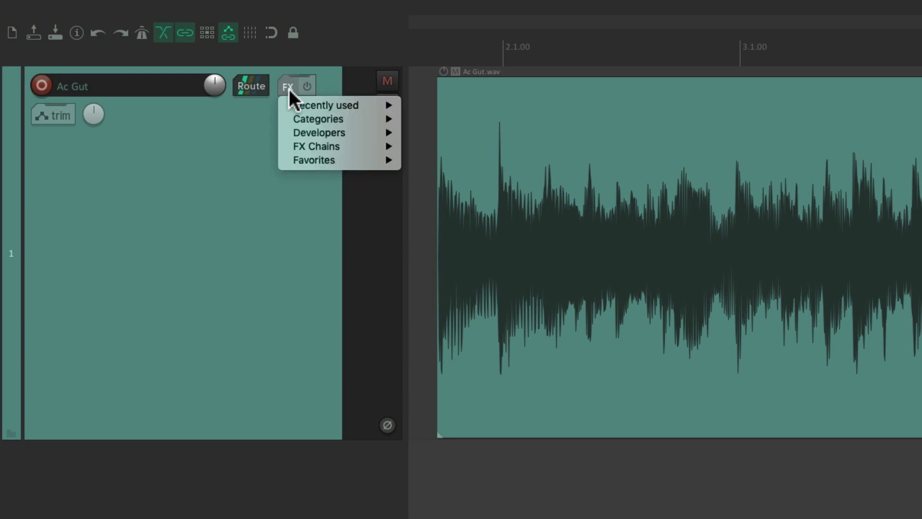
pyautogui.moveTo(284, 105)
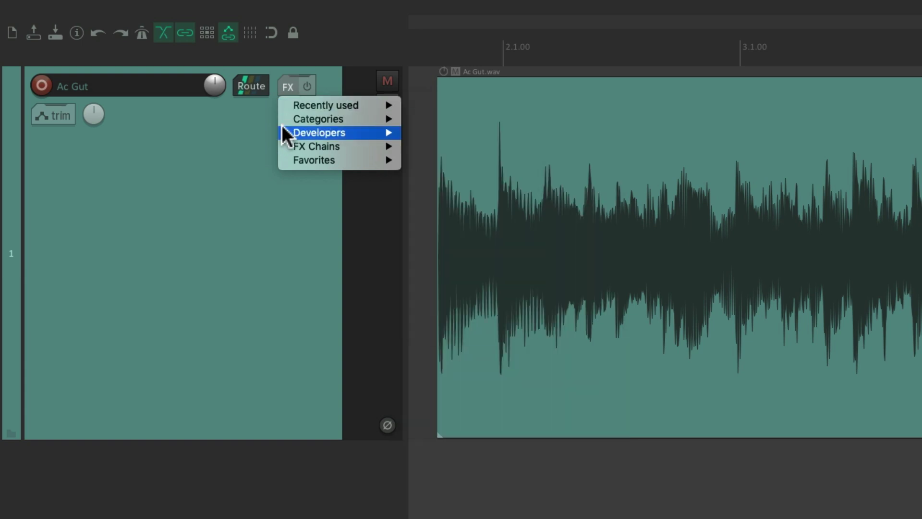
pyautogui.moveTo(283, 144)
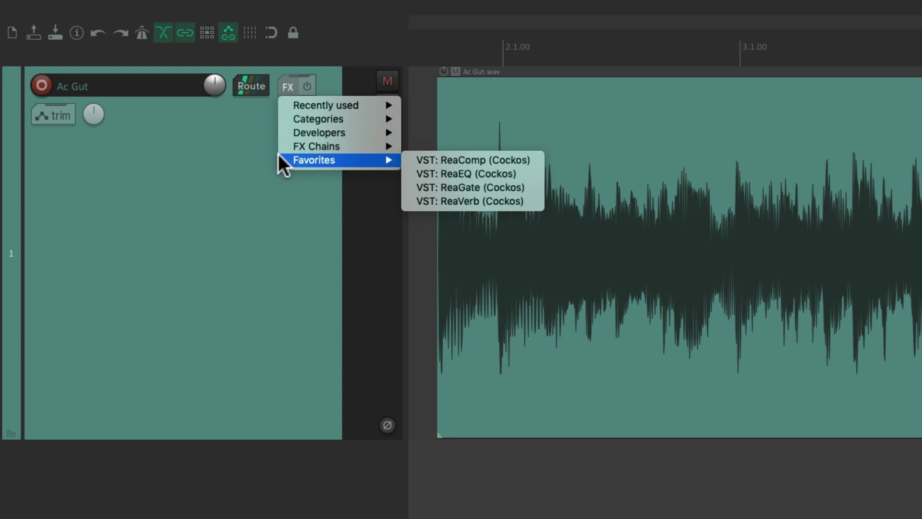
pyautogui.moveTo(284, 146)
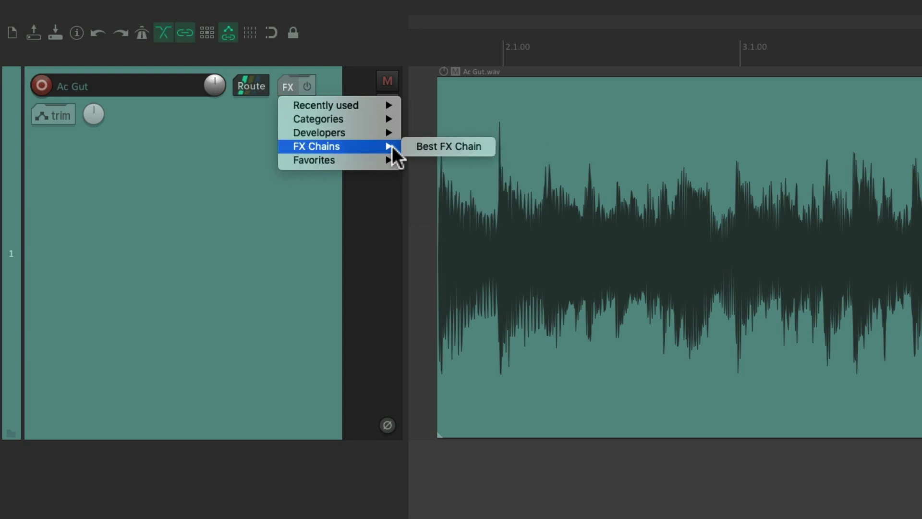
pyautogui.click(410, 146)
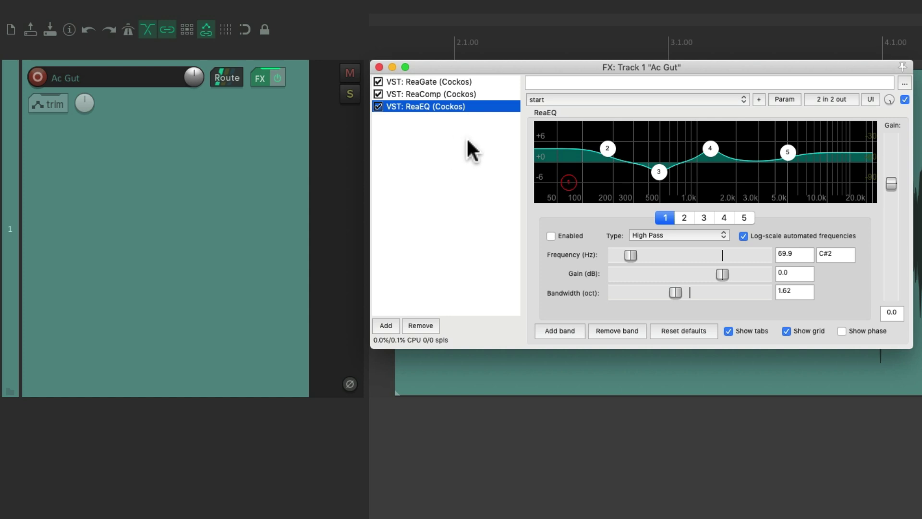
pyautogui.click(380, 68)
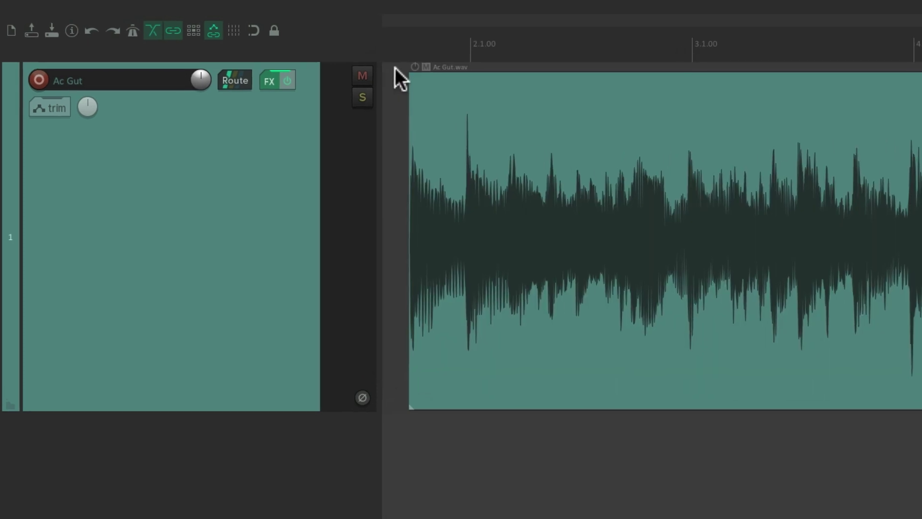
# Open and close the ReaGate, ReaComp and ReaEQ windows individually from the Ac Gut track's FX shortcut list to review their settings.
pyautogui.rightClick(291, 84)
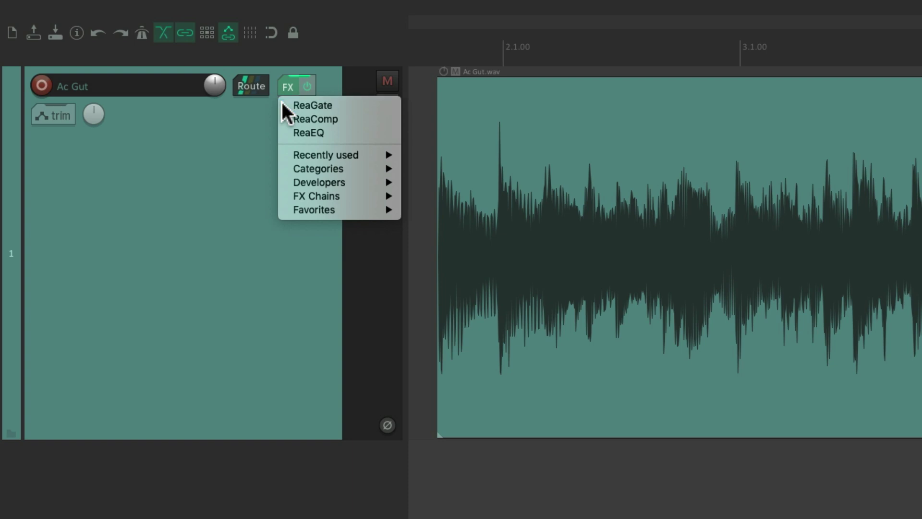
pyautogui.click(282, 101)
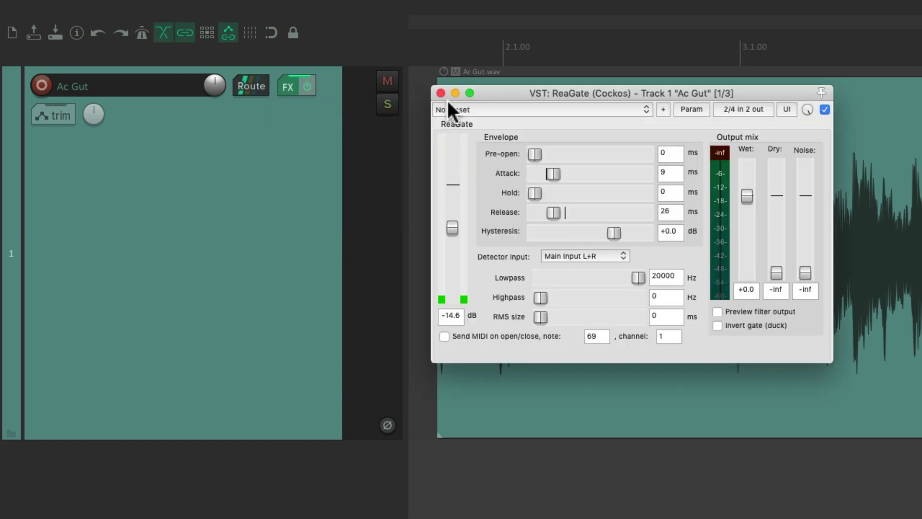
pyautogui.click(441, 93)
pyautogui.rightClick(284, 90)
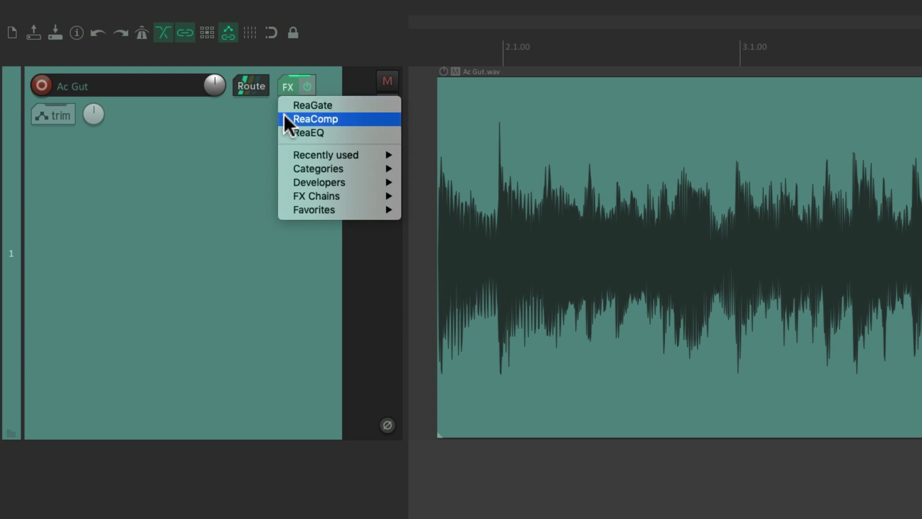
pyautogui.click(284, 114)
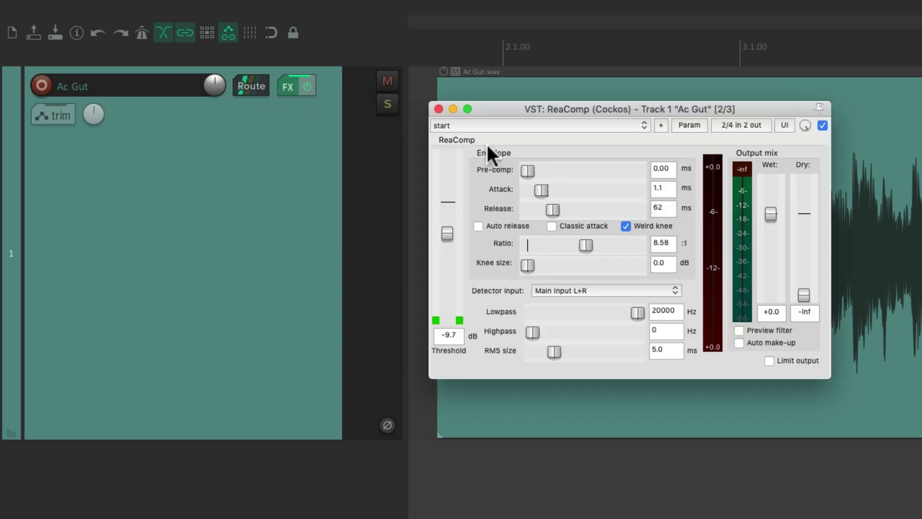
pyautogui.click(438, 108)
pyautogui.rightClick(292, 85)
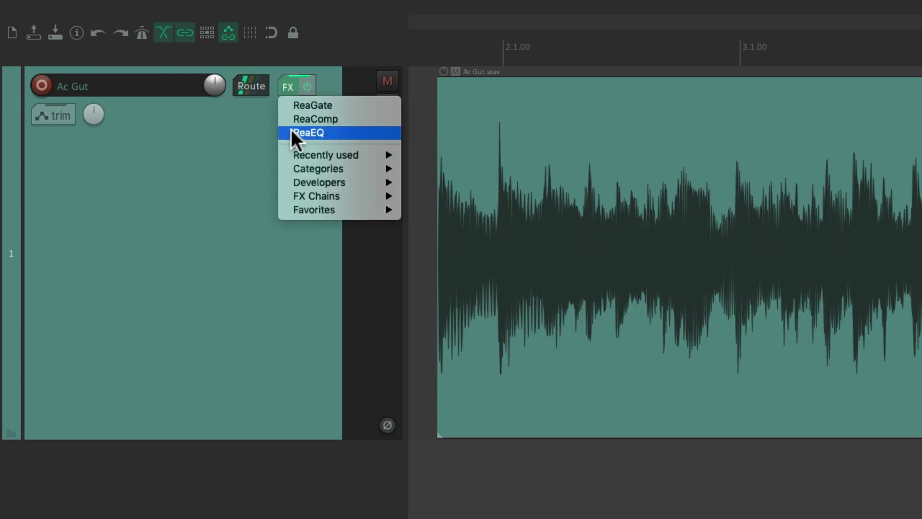
pyautogui.click(291, 132)
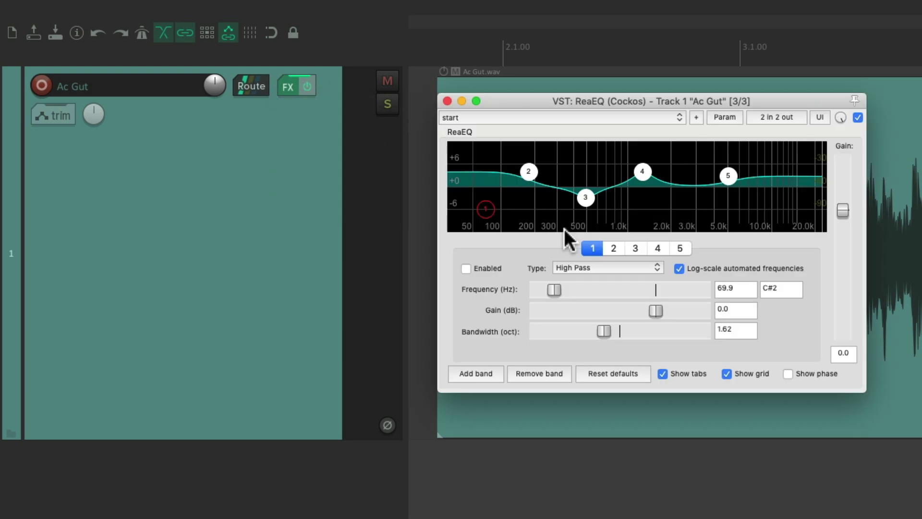
pyautogui.click(447, 100)
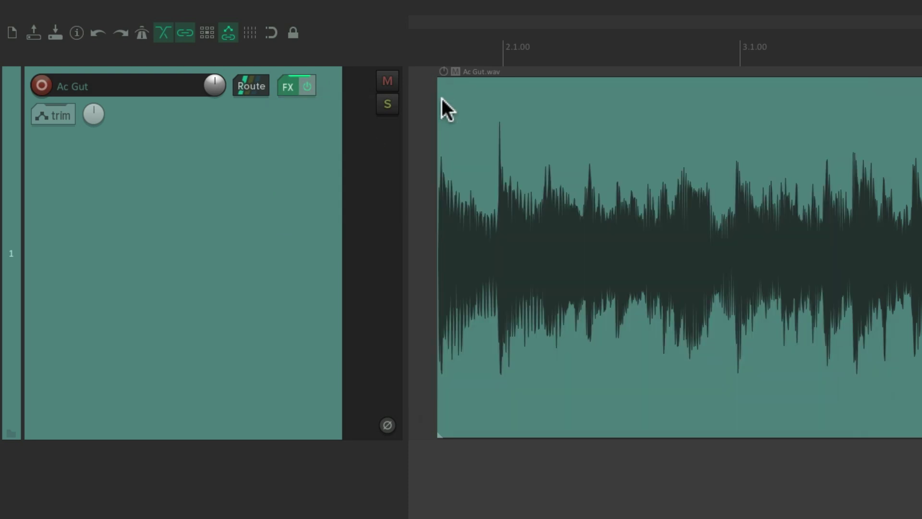
pyautogui.rightClick(286, 86)
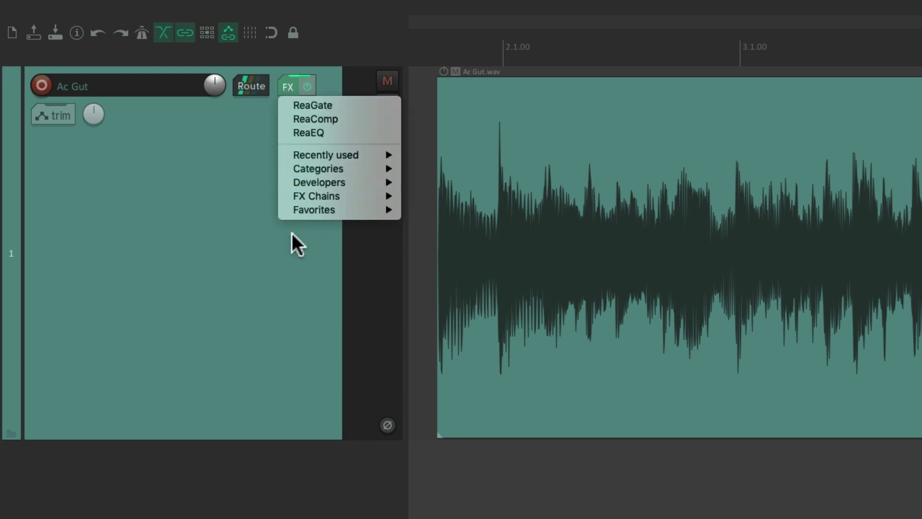
pyautogui.moveTo(286, 157)
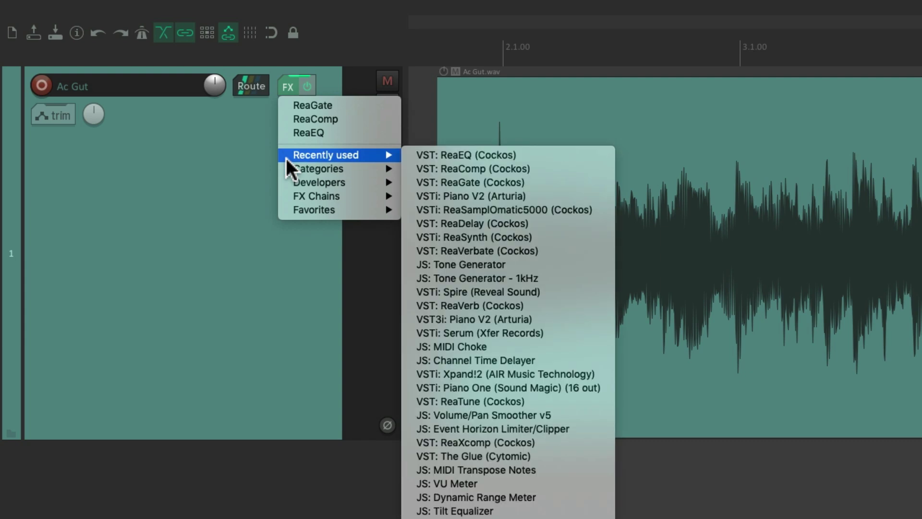
pyautogui.click(229, 160)
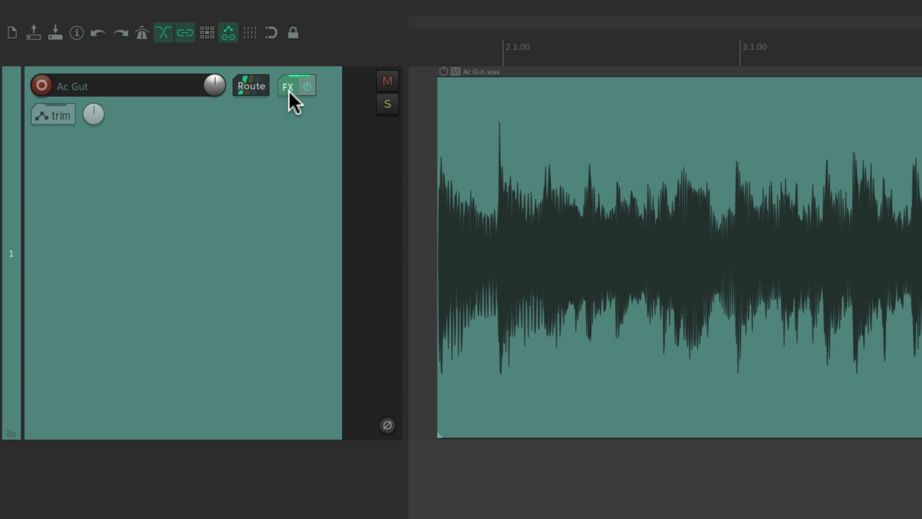
# Bypass and re-enable the Ac Gut track's FX, and remove its entire FX chain directly from the track.
pyautogui.click(307, 87)
pyautogui.click(309, 85)
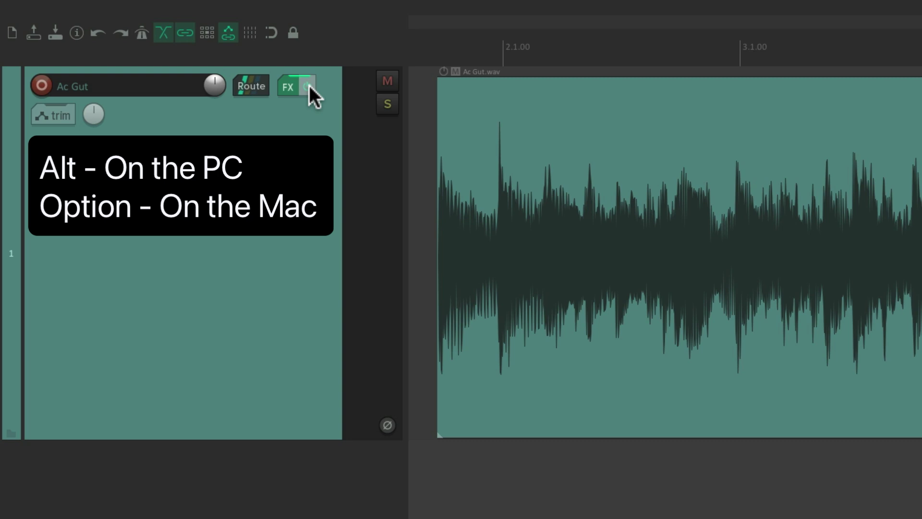
pyautogui.keyDown('alt'); pyautogui.click(290, 89); pyautogui.keyUp('alt')
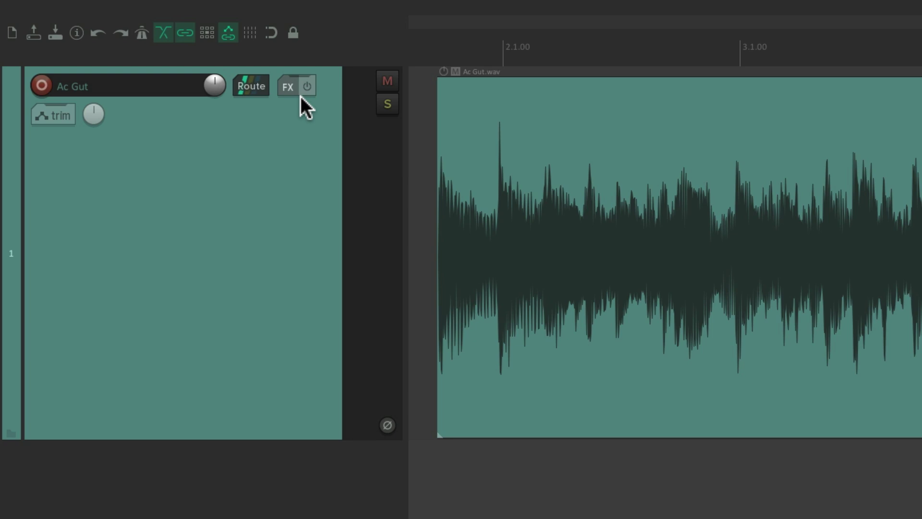
# Load Best FX Chain onto the empty Ac Gut track through its FX shortcut list.
pyautogui.click(289, 84)
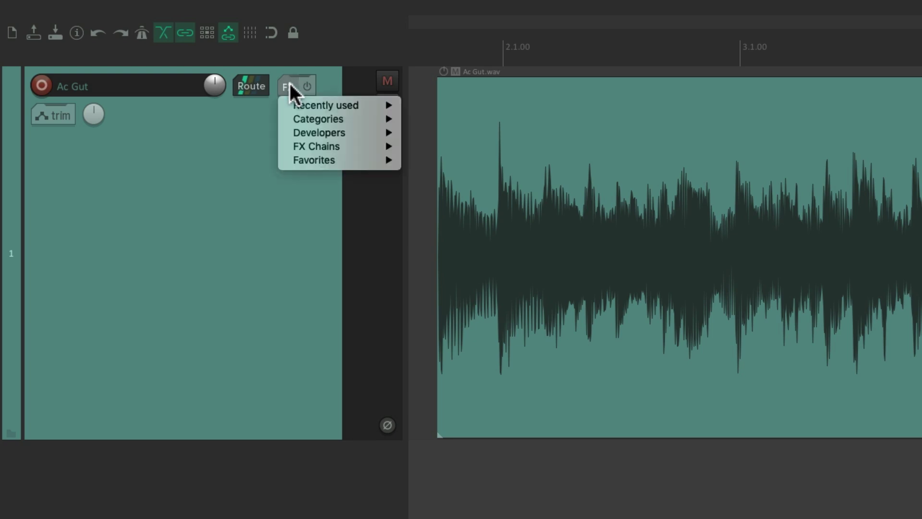
pyautogui.moveTo(285, 146)
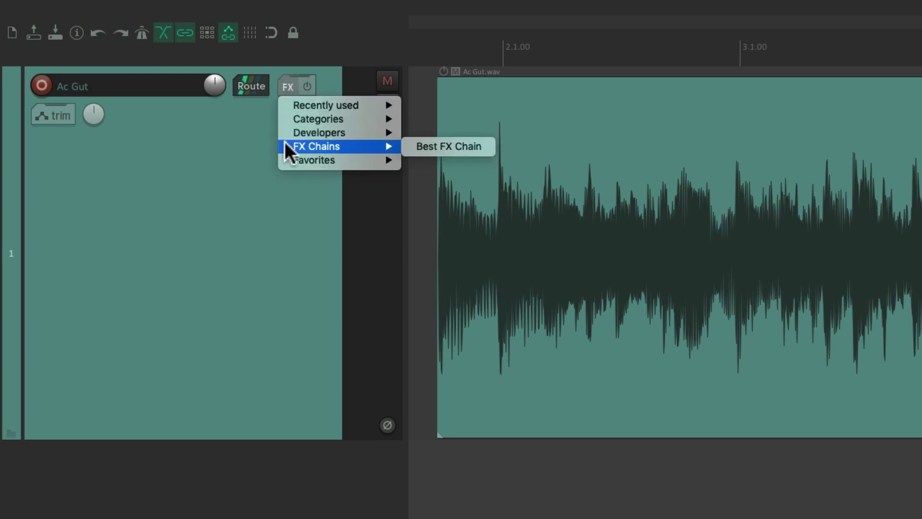
pyautogui.click(428, 145)
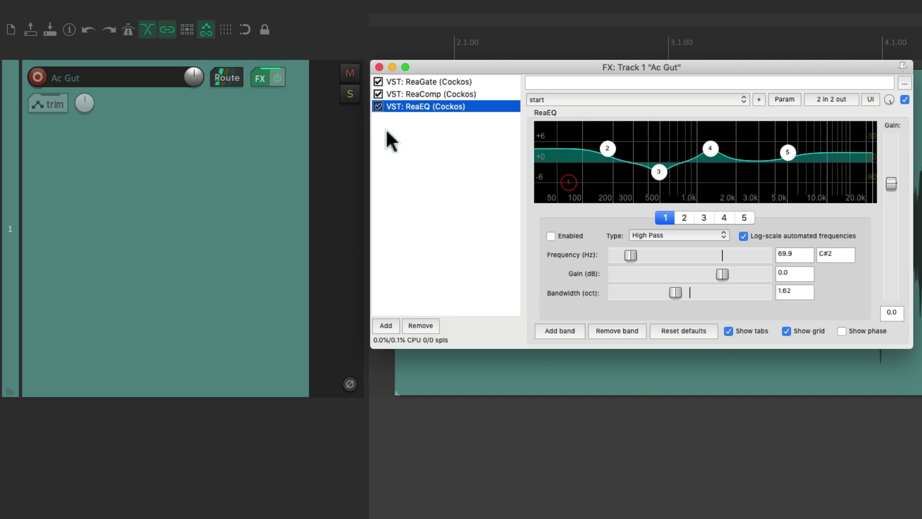
# Add a second track and copy ReaGate onto it from the Ac Gut FX chain, closing the new track's FX window.
pyautogui.doubleClick(243, 428)
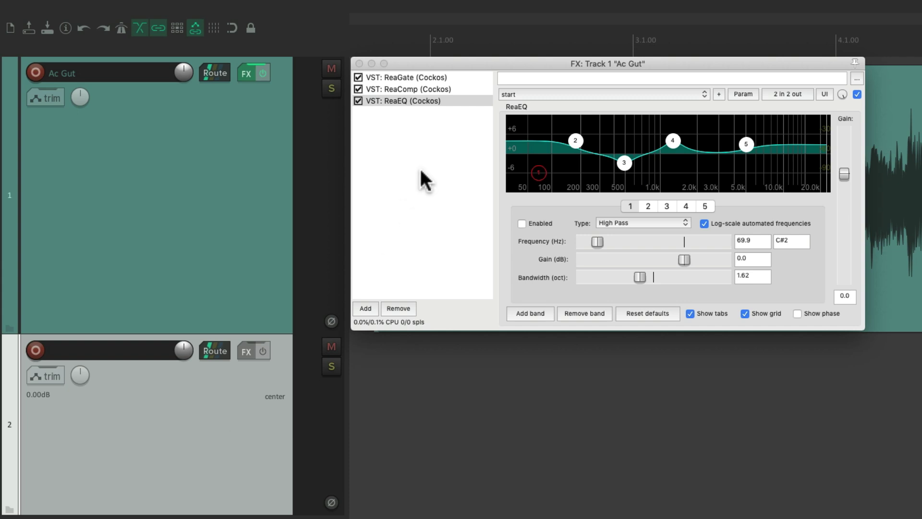
pyautogui.click(438, 199)
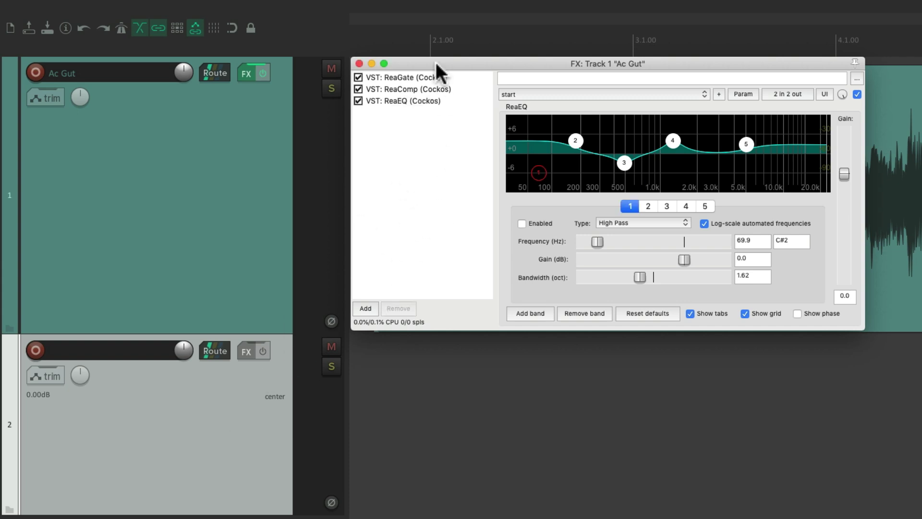
pyautogui.click(429, 77)
pyautogui.moveTo(406, 78); pyautogui.dragTo(262, 354)
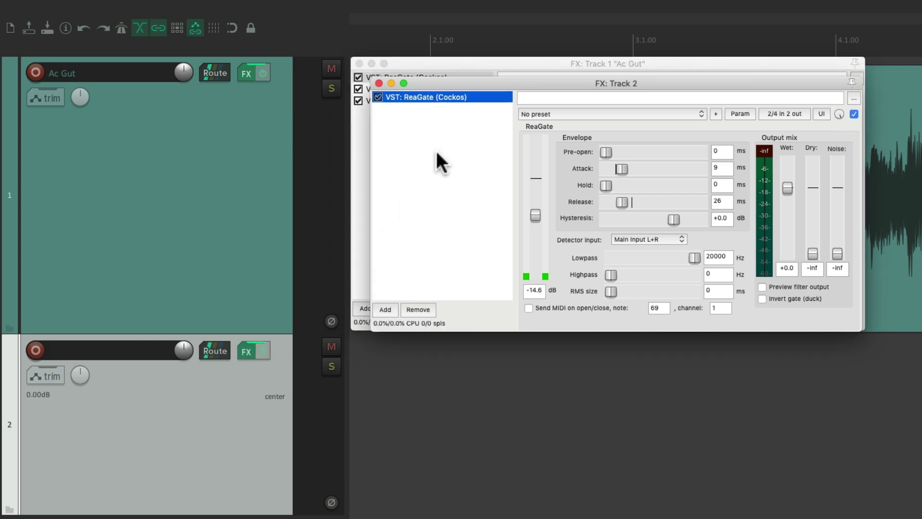
pyautogui.click(379, 82)
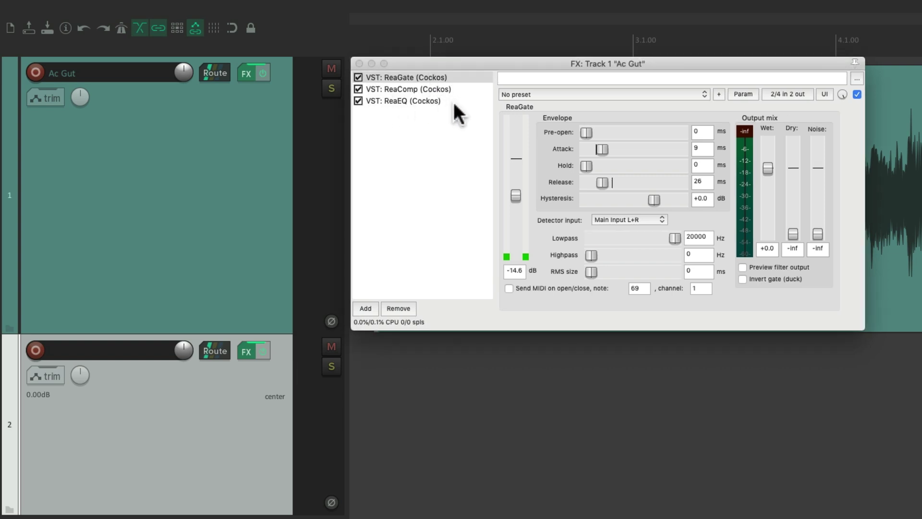
# Copy ReaComp and ReaEQ one at a time from the Ac Gut FX chain onto track 2.
pyautogui.click(407, 88)
pyautogui.moveTo(405, 89); pyautogui.dragTo(261, 373)
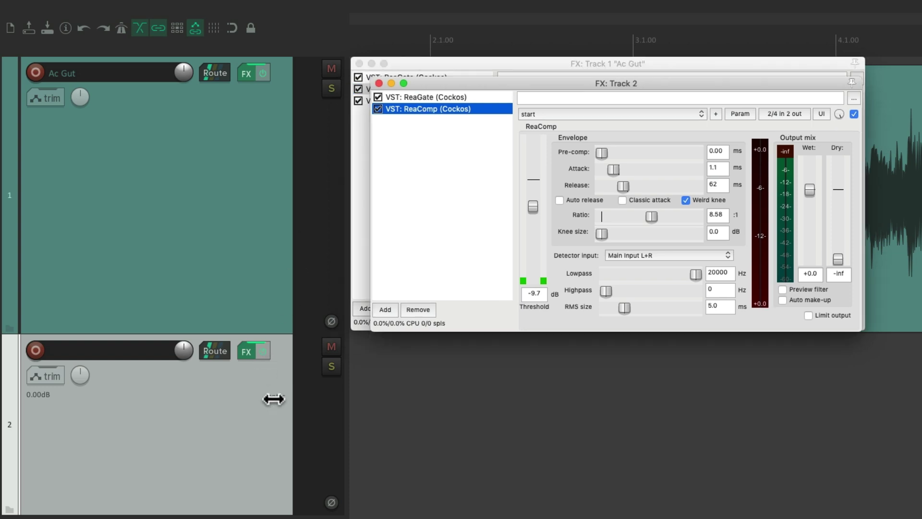
pyautogui.click(379, 83)
pyautogui.click(403, 100)
pyautogui.moveTo(403, 100); pyautogui.dragTo(252, 384)
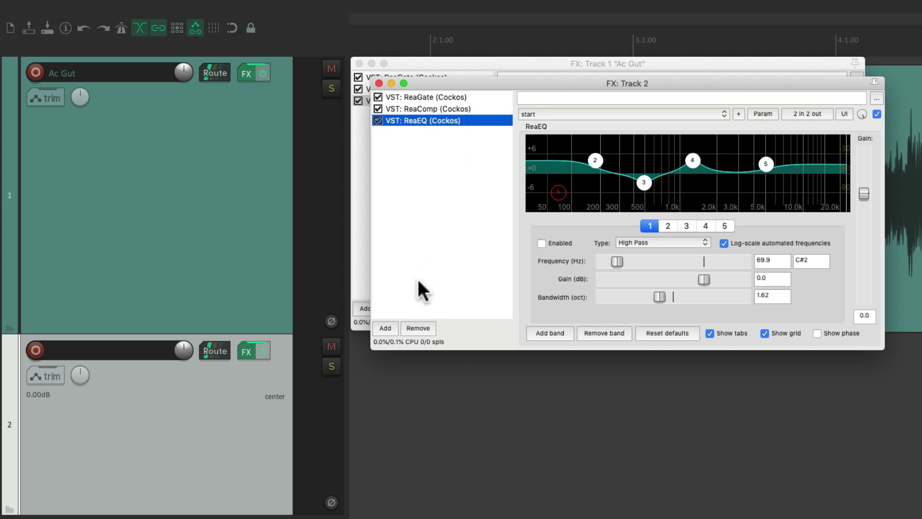
# Remove all plug-ins from track 2 and close its FX window.
pyautogui.click(413, 326)
pyautogui.click(414, 327)
pyautogui.click(413, 326)
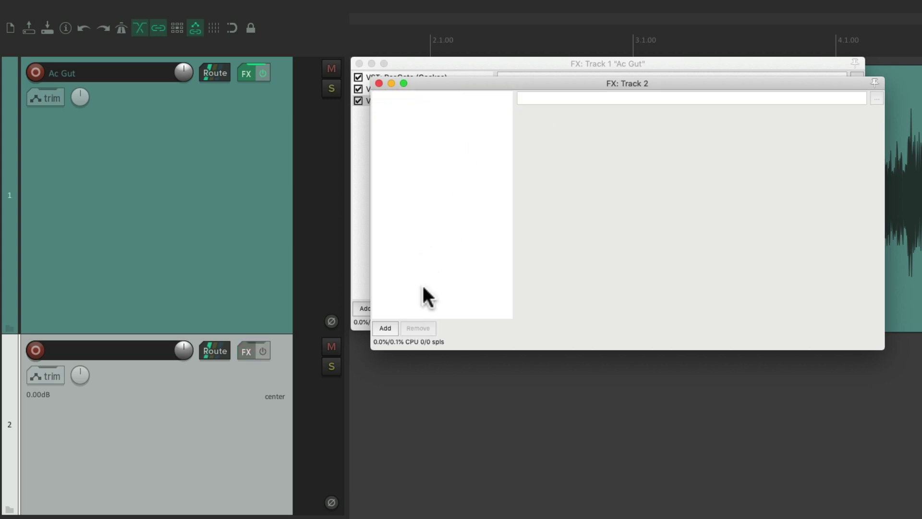
pyautogui.click(379, 83)
# Move ReaComp, instead of copying it, from the Ac Gut FX chain to track 2 and close track 2's FX window.
pyautogui.click(434, 88)
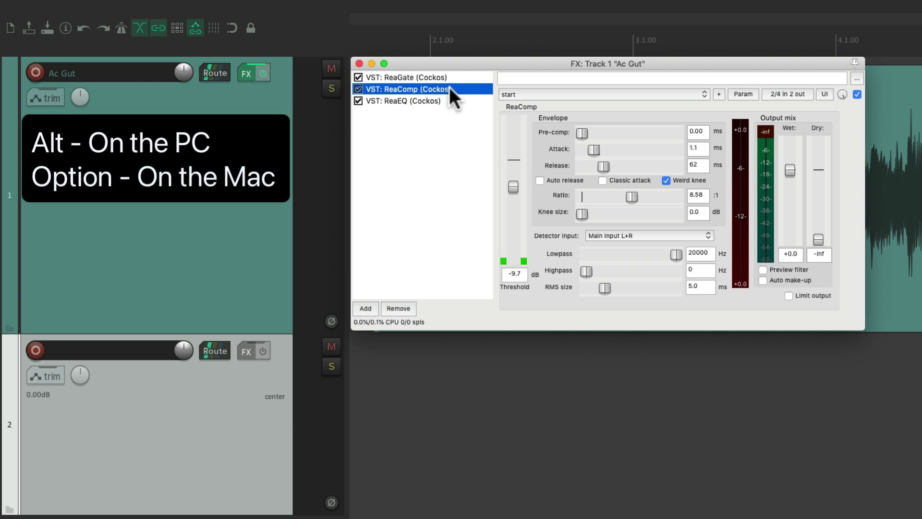
pyautogui.moveTo(449, 87); pyautogui.dragTo(276, 384)
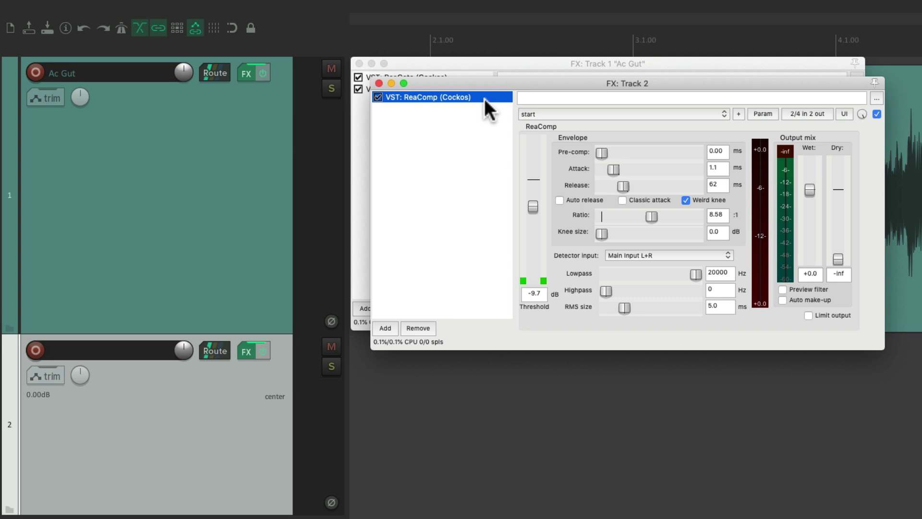
pyautogui.click(378, 84)
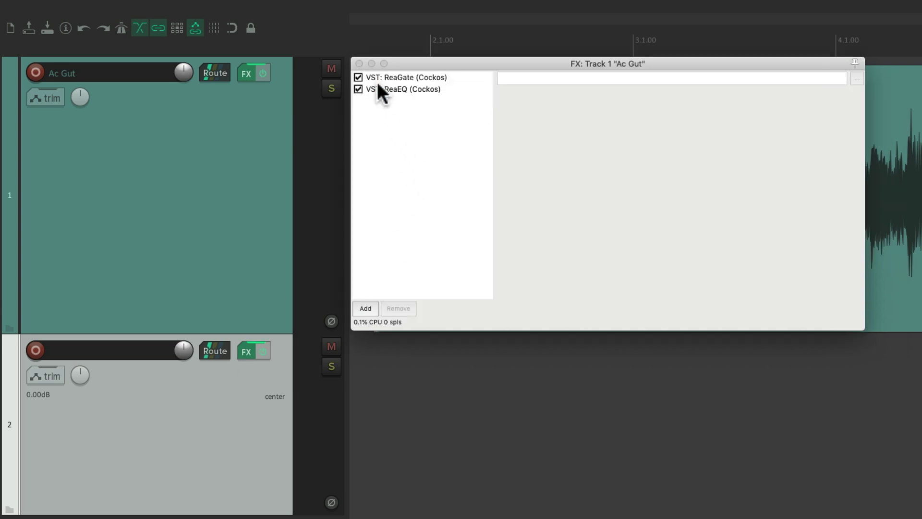
# Select ReaGate and ReaEQ together in the Ac Gut FX chain and move both to track 2.
pyautogui.click(459, 88)
pyautogui.keyDown('shift'); pyautogui.click(466, 78); pyautogui.keyUp('shift')
pyautogui.moveTo(437, 77); pyautogui.dragTo(278, 379)
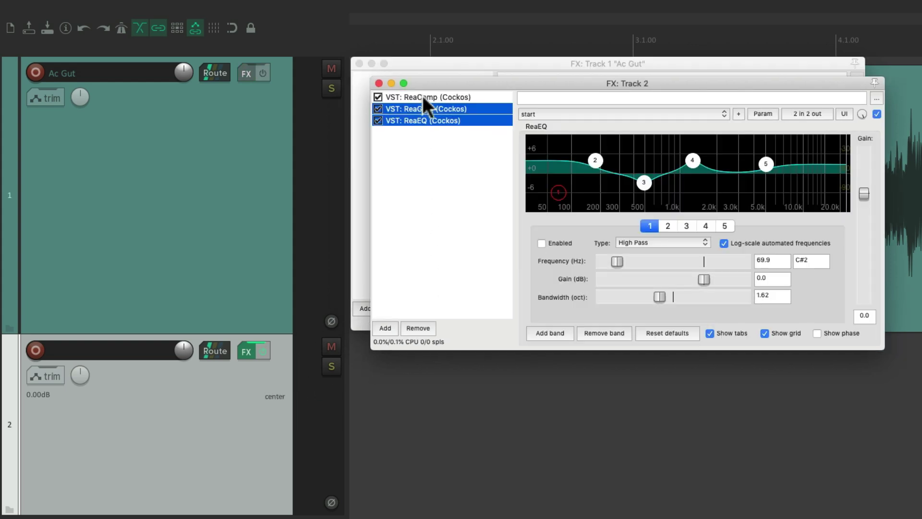
# Select all three plug-ins in track 2's FX chain and copy them back to the Ac Gut track.
pyautogui.click(423, 97)
pyautogui.keyDown('shift'); pyautogui.click(429, 120); pyautogui.keyUp('shift')
pyautogui.moveTo(243, 125); pyautogui.dragTo(320, 195)
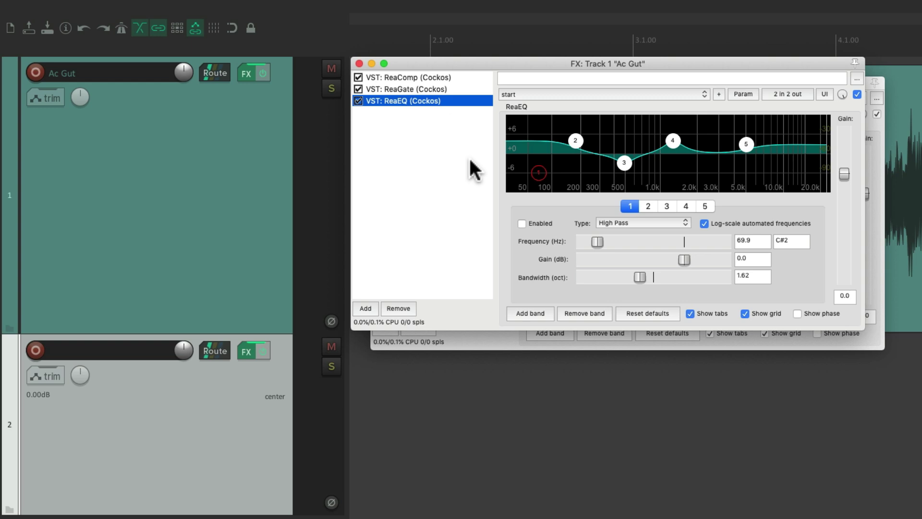
# Clear track 2's entire FX chain directly from the track and close both tracks' FX windows.
pyautogui.click(359, 63)
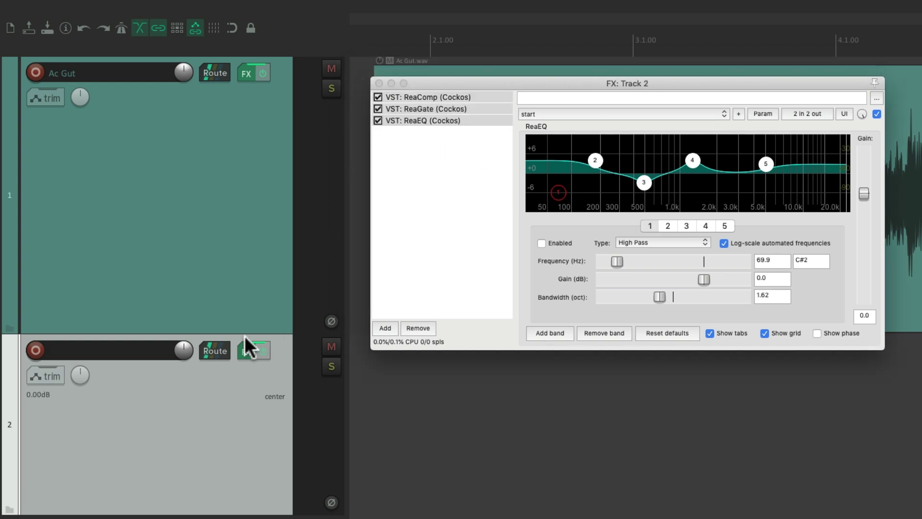
pyautogui.keyDown('alt'); pyautogui.click(244, 350); pyautogui.keyUp('alt')
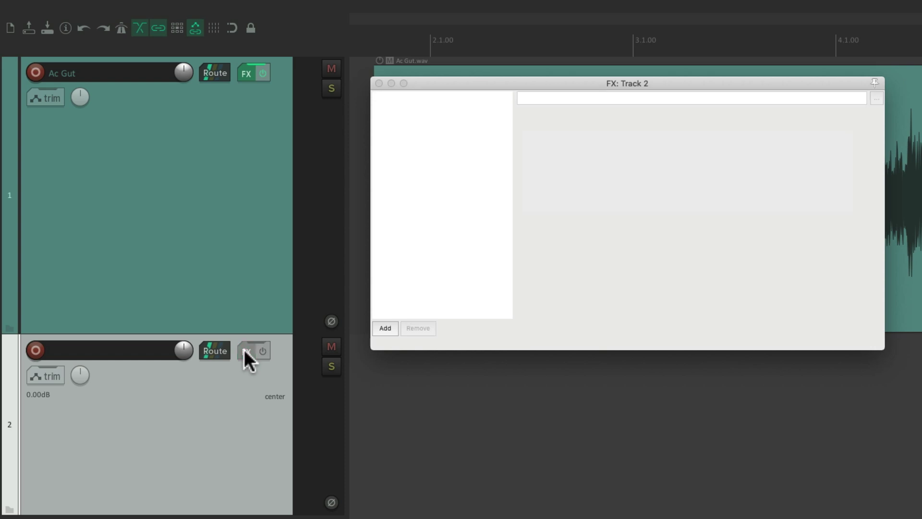
pyautogui.click(378, 83)
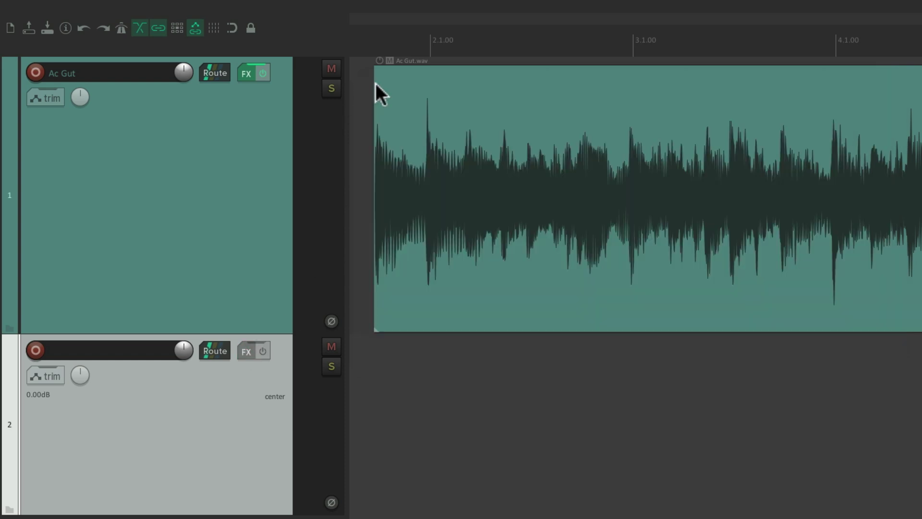
# Check the plug-ins on Ac Gut and copy its whole FX chain to track 2 directly from the track, closing the FX windows.
pyautogui.click(248, 71)
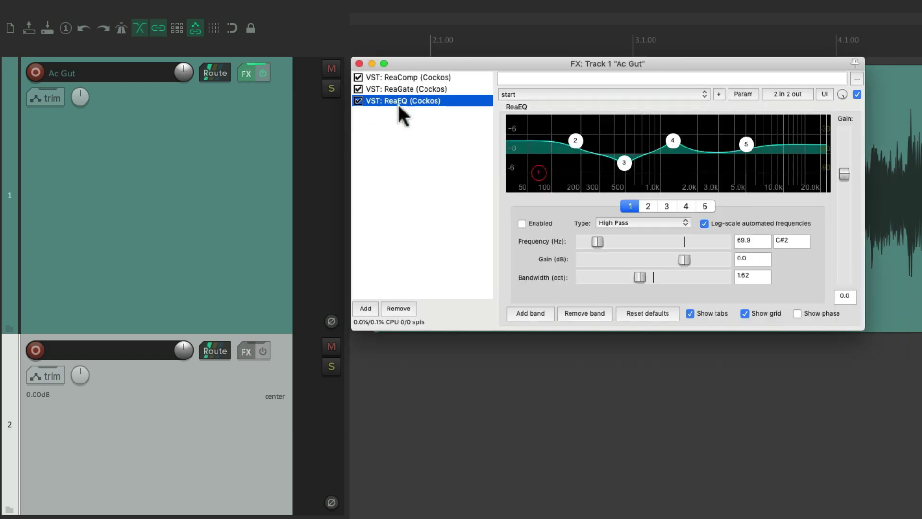
pyautogui.click(359, 63)
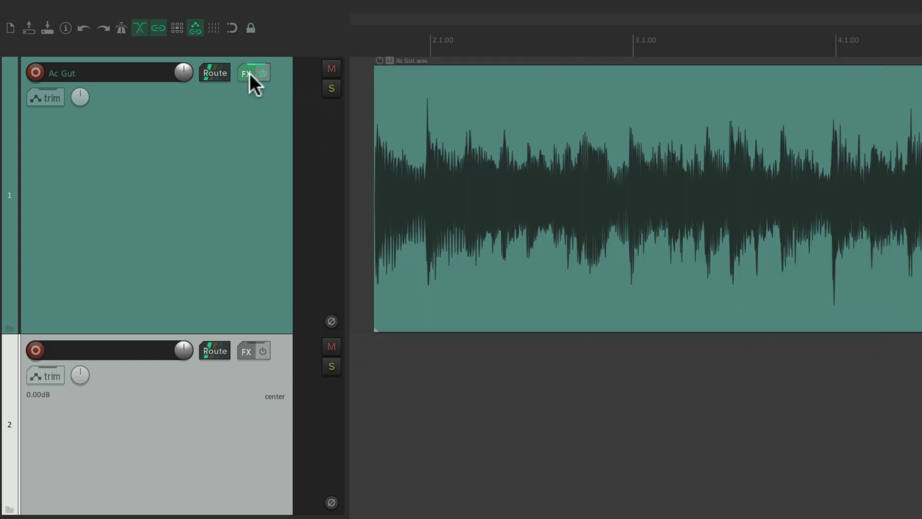
pyautogui.moveTo(246, 74); pyautogui.dragTo(266, 389)
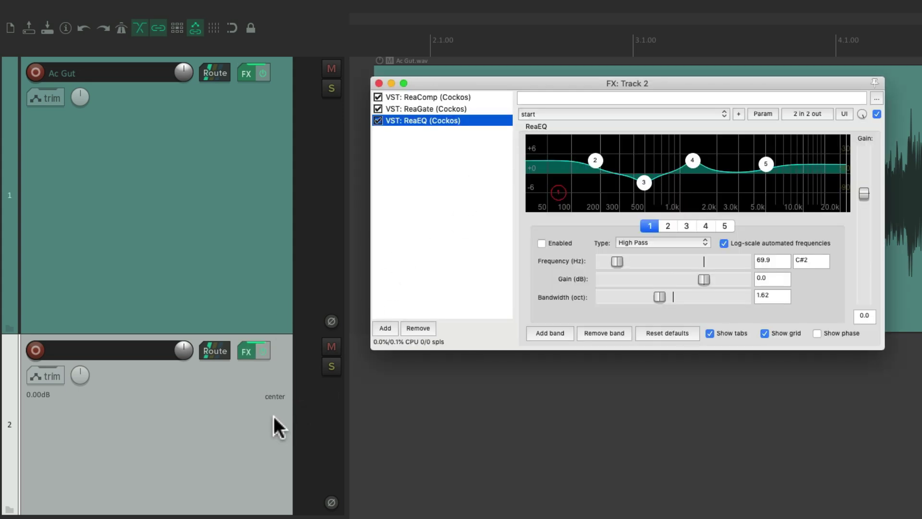
pyautogui.click(379, 83)
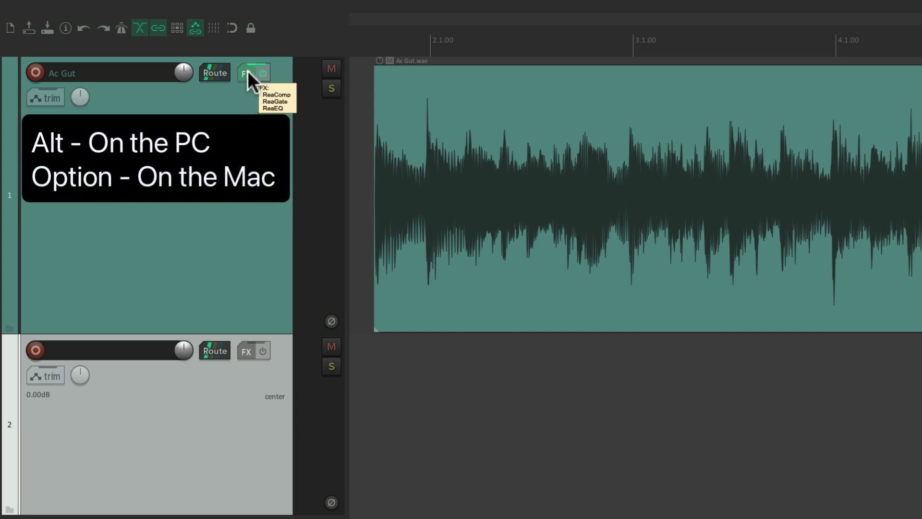
# Move the whole FX chain from the Ac Gut track to track 2 without opening Ac Gut's FX window.
pyautogui.moveTo(248, 72); pyautogui.dragTo(274, 391)
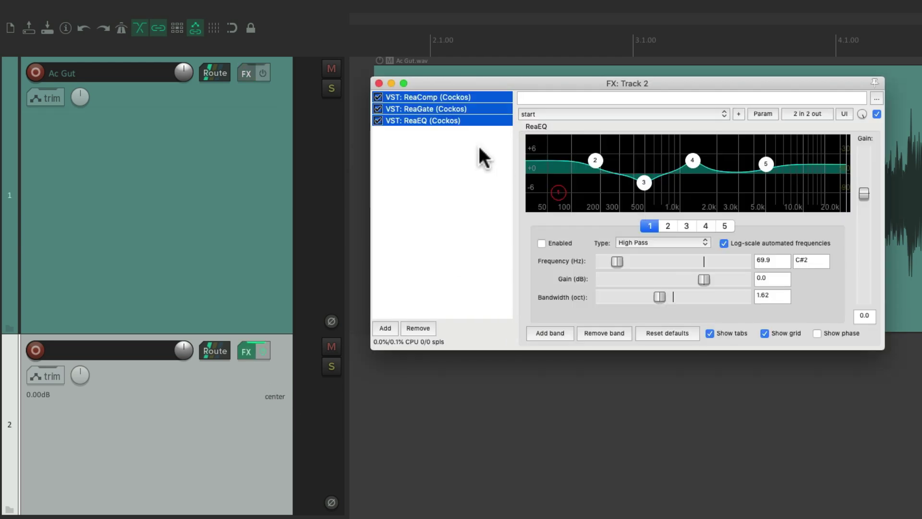
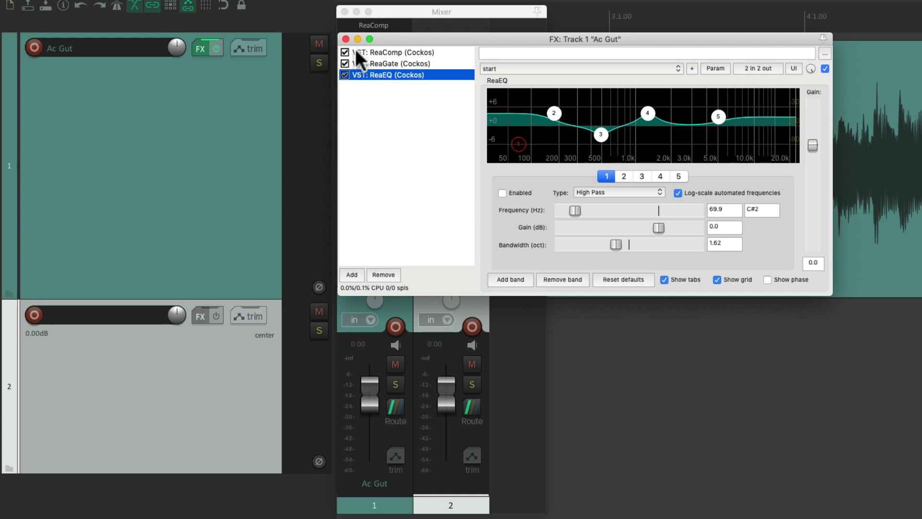
# Close Ac Gut's FX window, and bypass and re-enable the track's whole FX chain from the mixer.
pyautogui.click(345, 39)
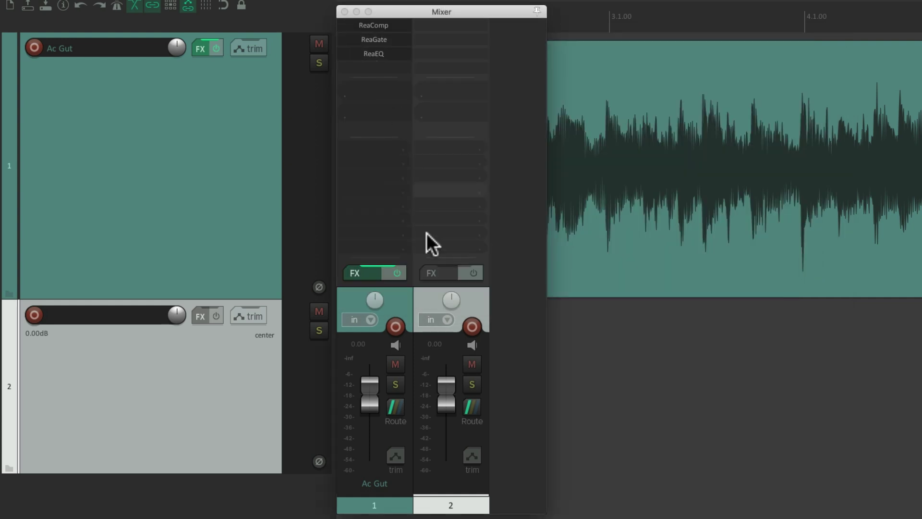
pyautogui.click(397, 273)
pyautogui.click(397, 272)
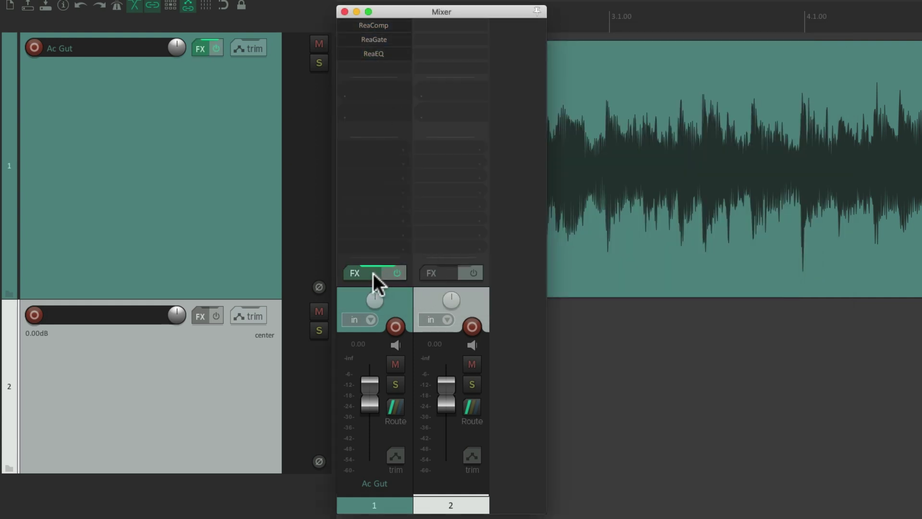
# Clear Ac Gut's FX chain in the mixer and load the saved Best FX Chain in its place, closing its FX window.
pyautogui.keyDown('alt'); pyautogui.click(374, 273); pyautogui.keyUp('alt')
pyautogui.click(373, 273)
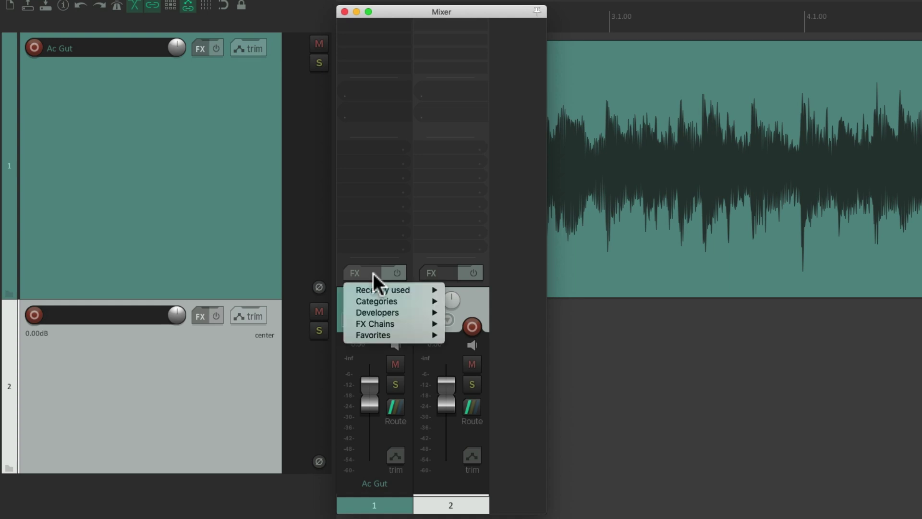
pyautogui.moveTo(362, 323)
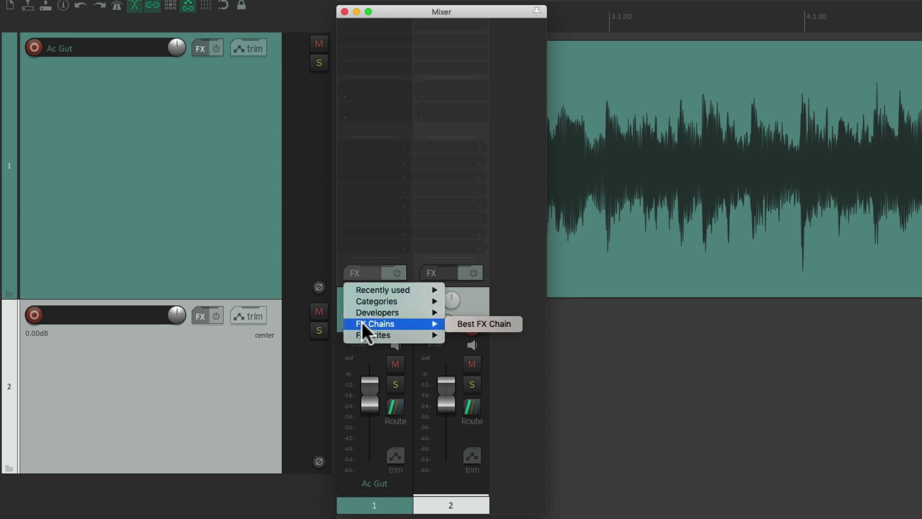
pyautogui.click(472, 323)
pyautogui.click(344, 40)
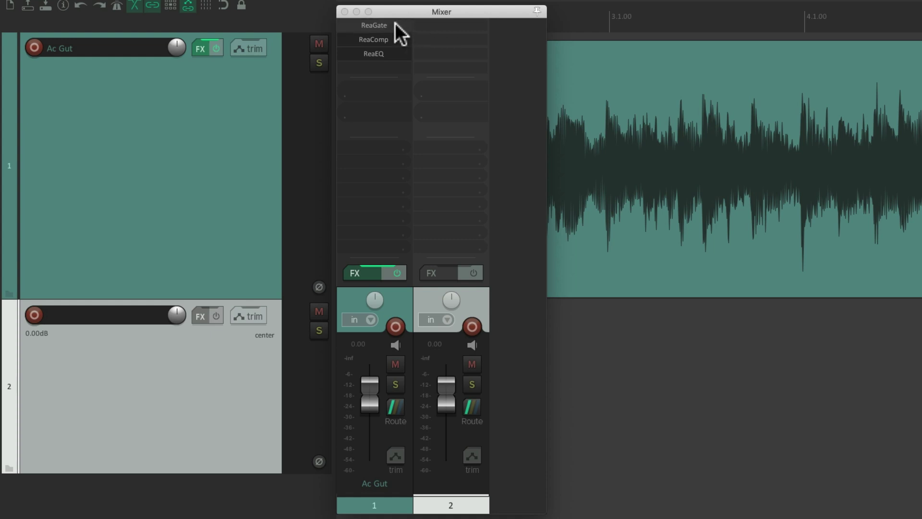
# Copy ReaGate, ReaComp and ReaEQ one at a time from Ac Gut to track 2 within the mixer.
pyautogui.moveTo(395, 22); pyautogui.dragTo(456, 27)
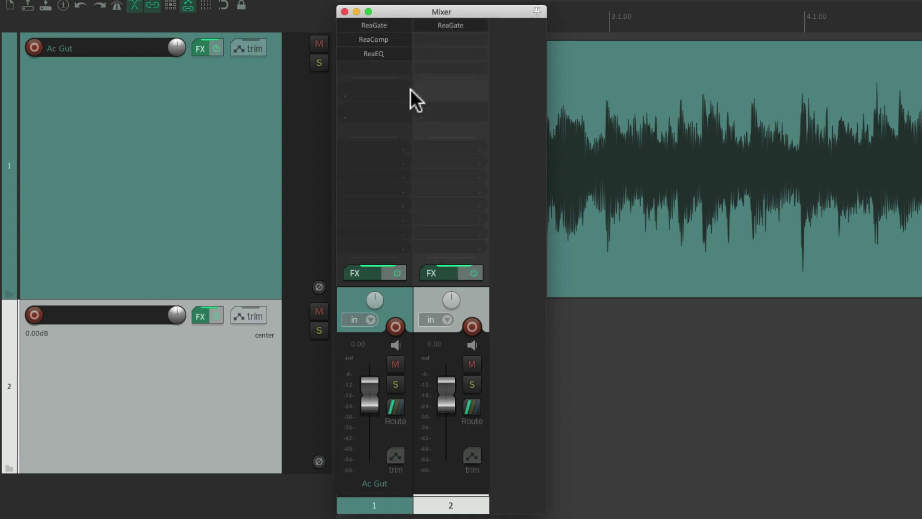
pyautogui.moveTo(381, 41); pyautogui.dragTo(454, 40)
pyautogui.moveTo(400, 55); pyautogui.dragTo(462, 55)
# Undo the last two plug-in copies and remove ReaGate from track 2.
pyautogui.press('super+z')
pyautogui.press('super+z')
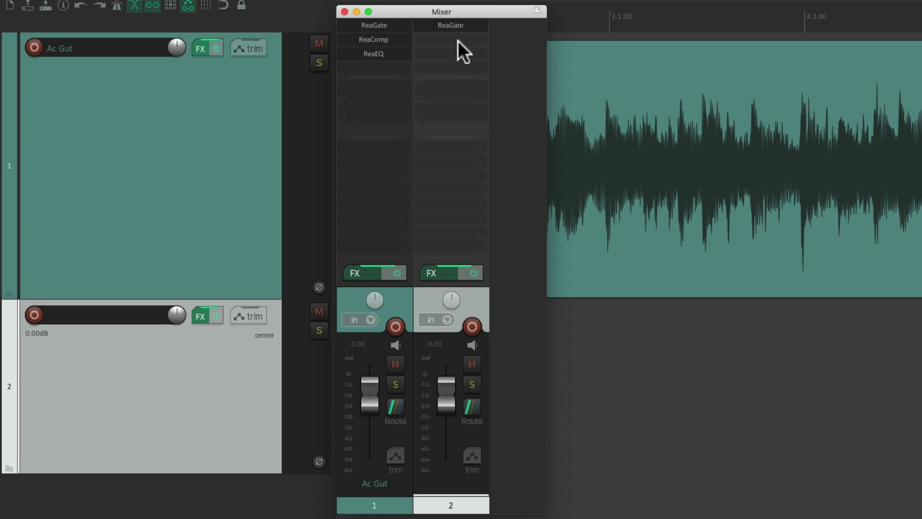
pyautogui.keyDown('alt'); pyautogui.click(457, 25); pyautogui.keyUp('alt')
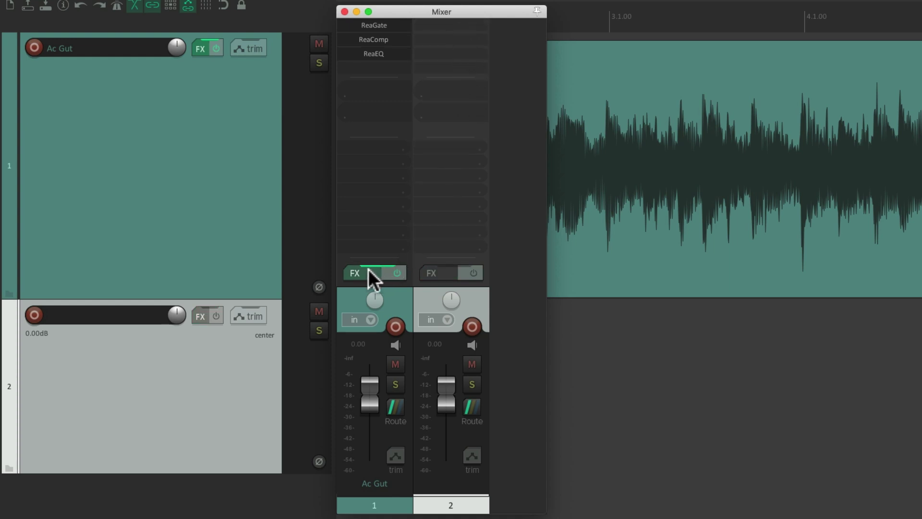
# Copy Ac Gut's whole FX chain to track 2 in the mixer and remove the copied plug-ins again one by one.
pyautogui.moveTo(368, 269); pyautogui.dragTo(438, 274)
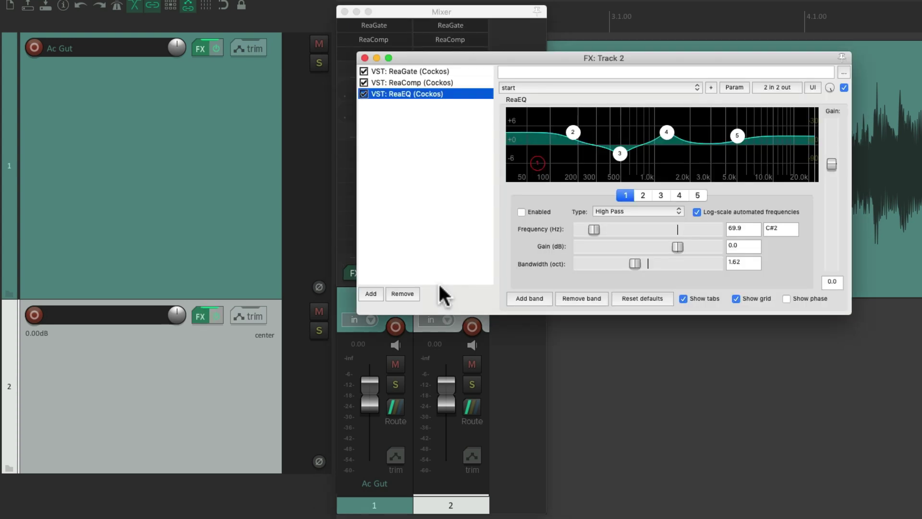
pyautogui.click(366, 57)
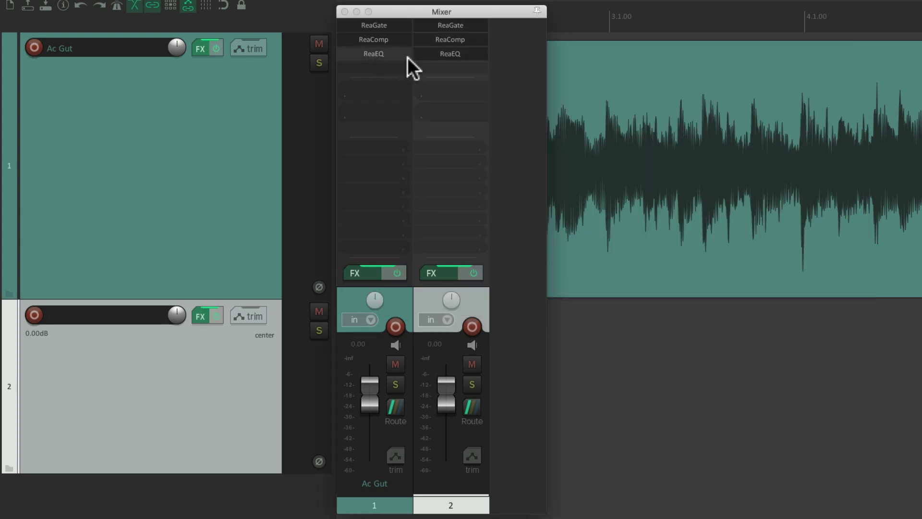
pyautogui.keyDown('alt'); pyautogui.click(434, 53); pyautogui.keyUp('alt')
pyautogui.keyDown('alt'); pyautogui.click(434, 40); pyautogui.keyUp('alt')
pyautogui.keyDown('alt'); pyautogui.click(439, 25); pyautogui.keyUp('alt')
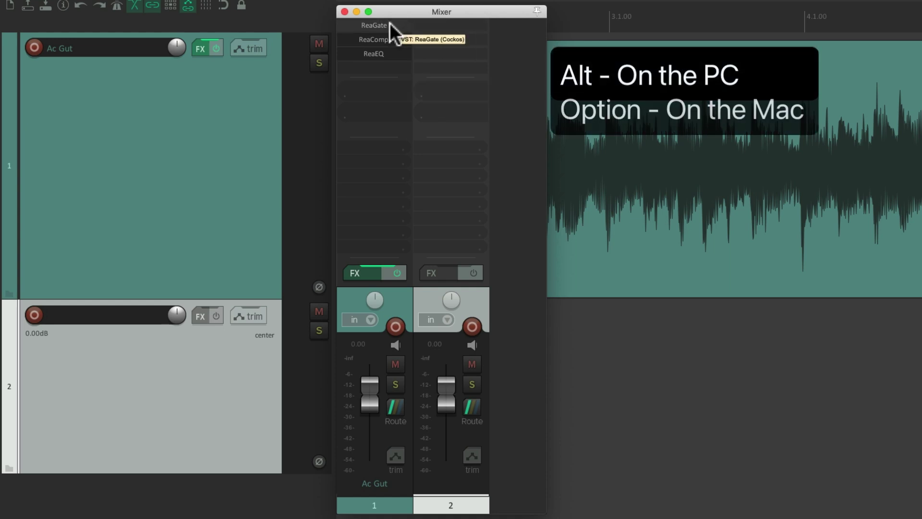
# Move ReaGate, ReaComp and ReaEQ individually from Ac Gut to track 2 in the mixer, keeping their order.
pyautogui.moveTo(388, 26); pyautogui.dragTo(418, 60)
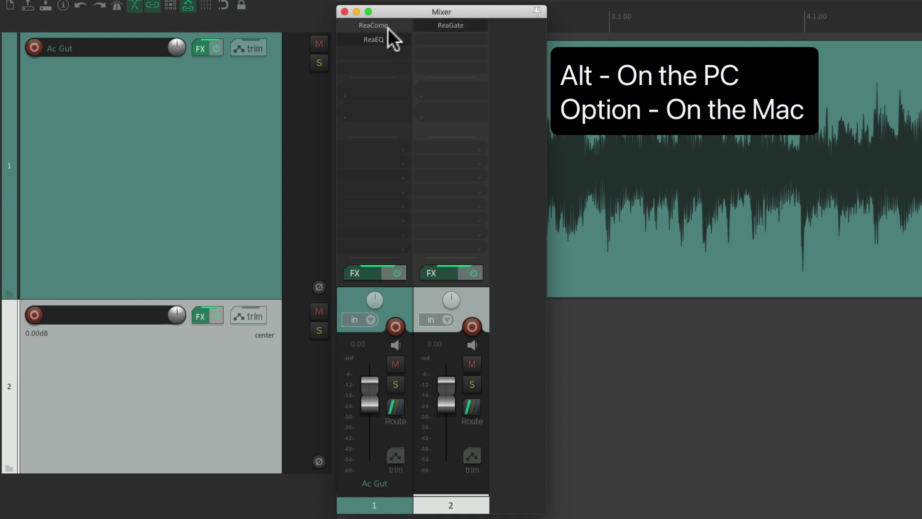
pyautogui.moveTo(388, 29); pyautogui.dragTo(456, 96)
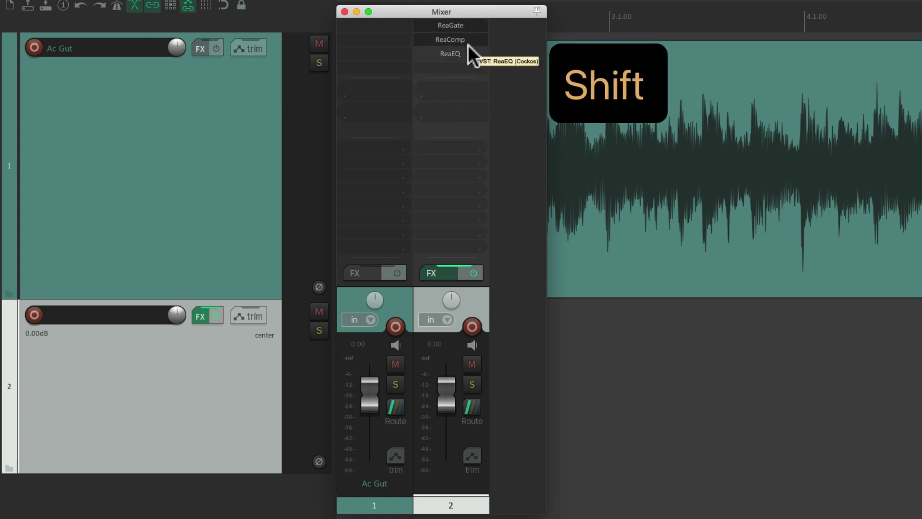
# Bypass and re-enable ReaGate and ReaComp individually on track 2, and do the same for its whole FX chain.
pyautogui.keyDown('shift'); pyautogui.click(475, 27); pyautogui.keyUp('shift')
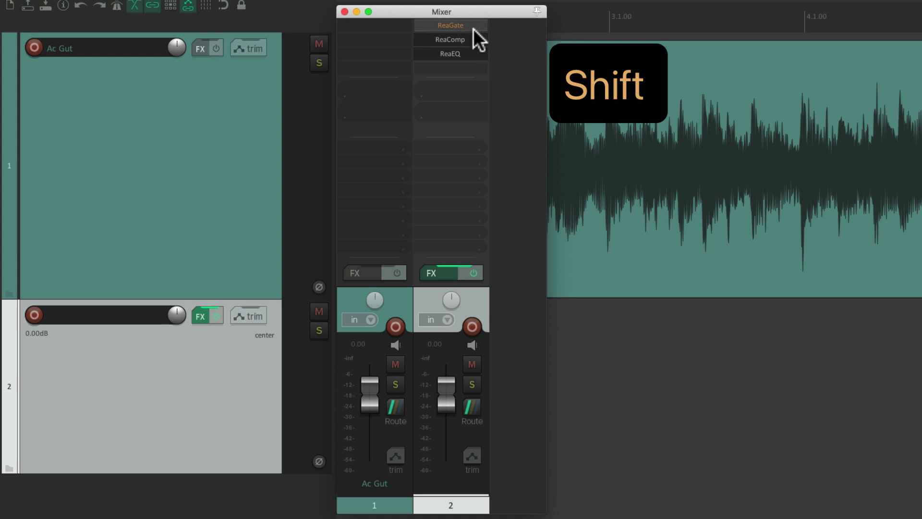
pyautogui.keyDown('shift'); pyautogui.click(467, 38); pyautogui.keyUp('shift')
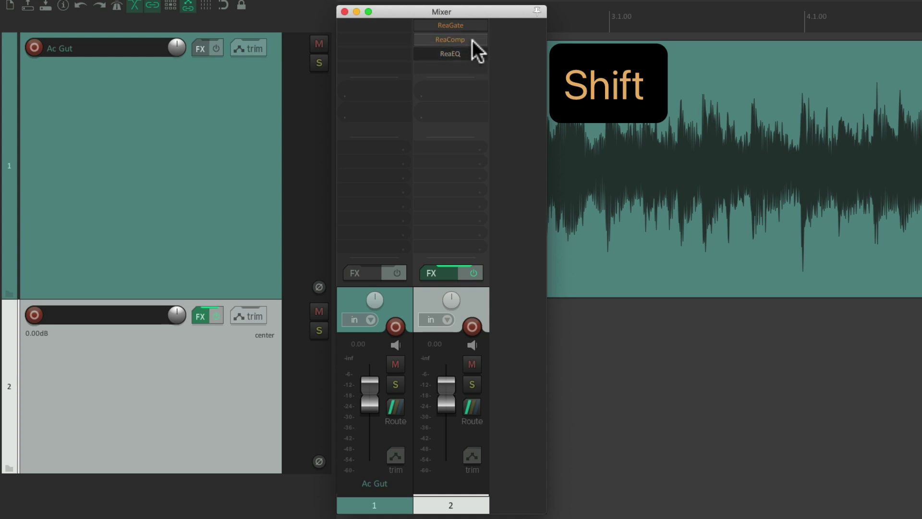
pyautogui.keyDown('shift'); pyautogui.click(472, 40); pyautogui.keyUp('shift')
pyautogui.keyDown('shift'); pyautogui.click(472, 28); pyautogui.keyUp('shift')
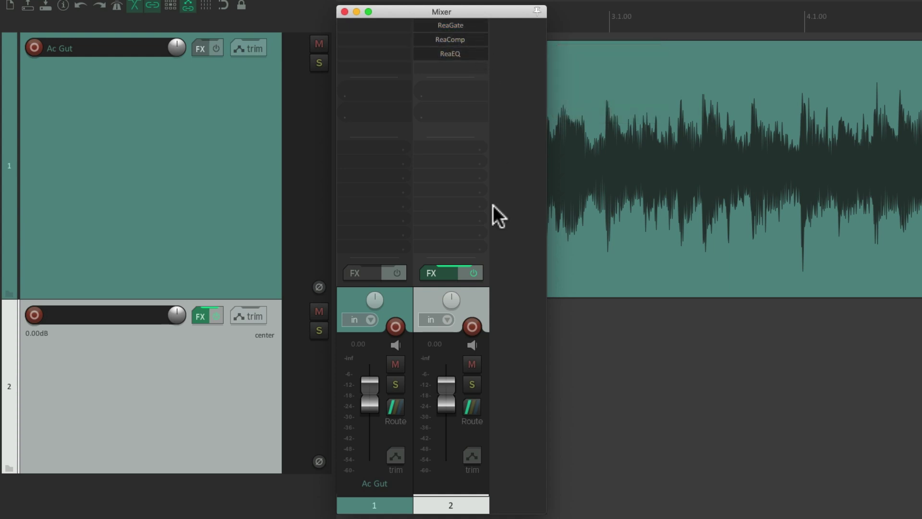
pyautogui.click(475, 272)
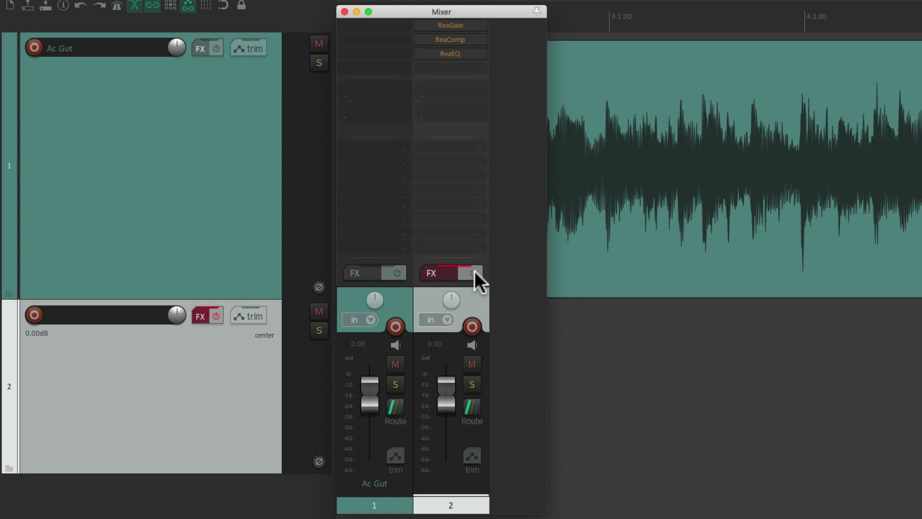
pyautogui.click(475, 272)
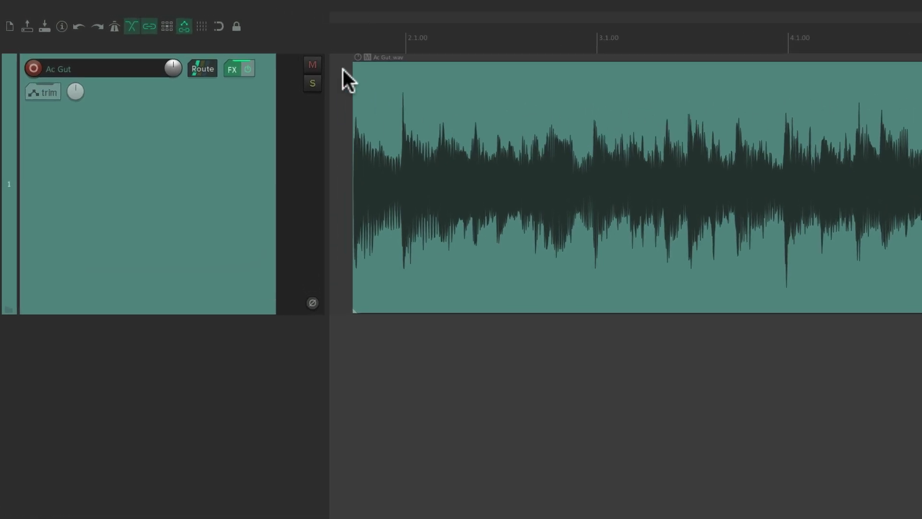
# Open Ac Gut's FX chain to review its ReaGate, ReaComp and ReaEQ plug-ins, and close the window.
pyautogui.click(191, 57)
pyautogui.click(490, 81)
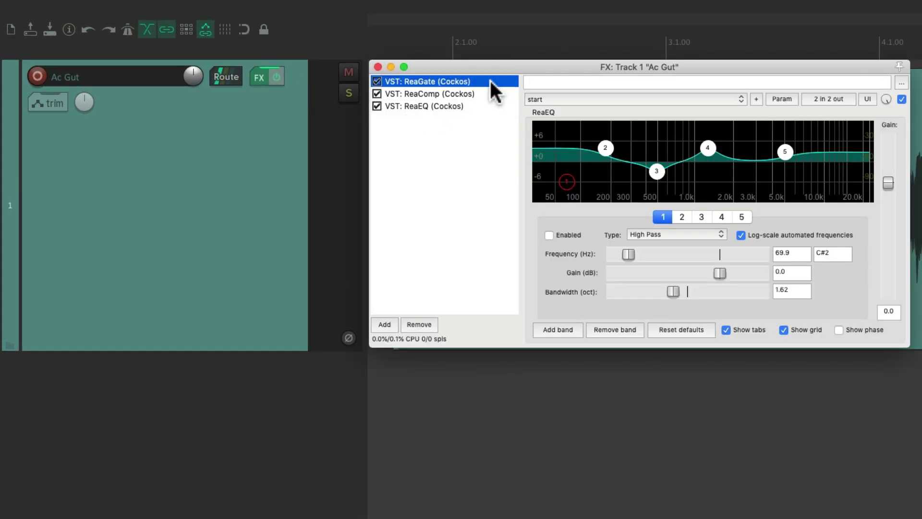
pyautogui.click(495, 93)
pyautogui.click(493, 113)
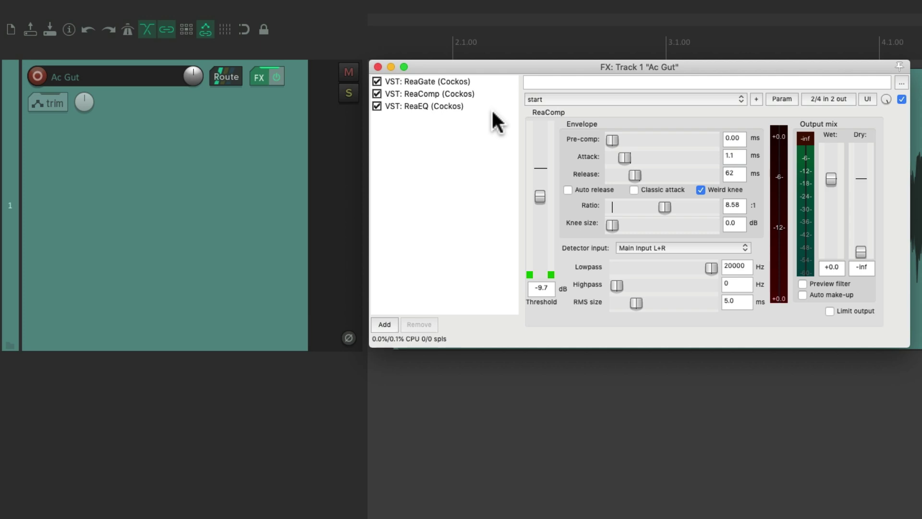
pyautogui.click(377, 67)
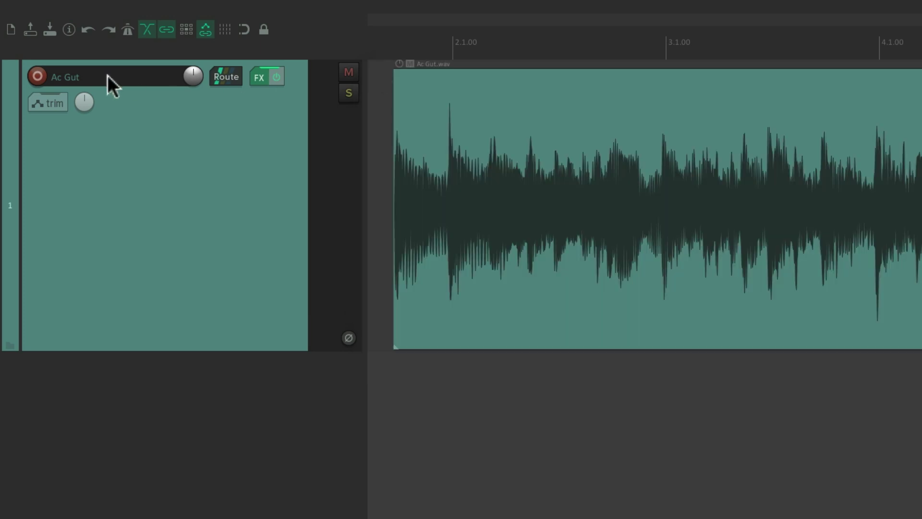
# With Ac Gut armed for recording, add Cockos ReaDelay to its input FX chain and open its regular track FX chain.
pyautogui.click(38, 77)
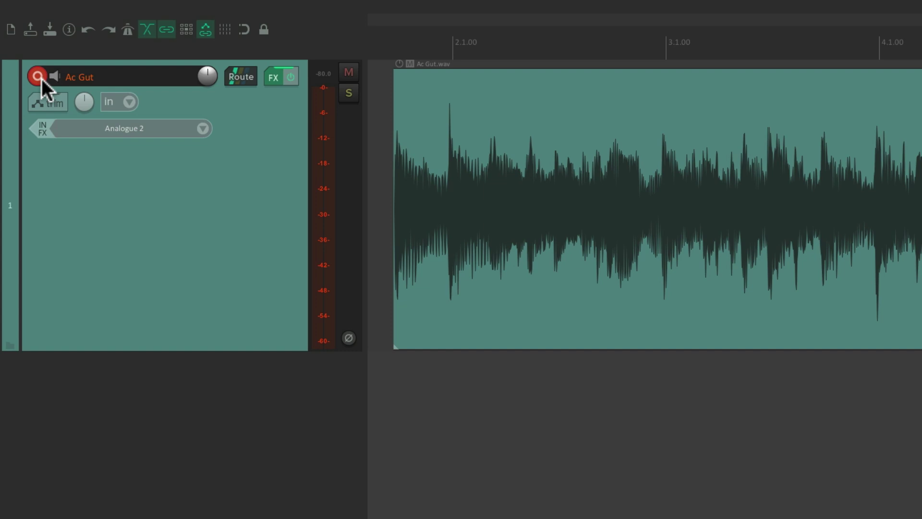
pyautogui.click(43, 135)
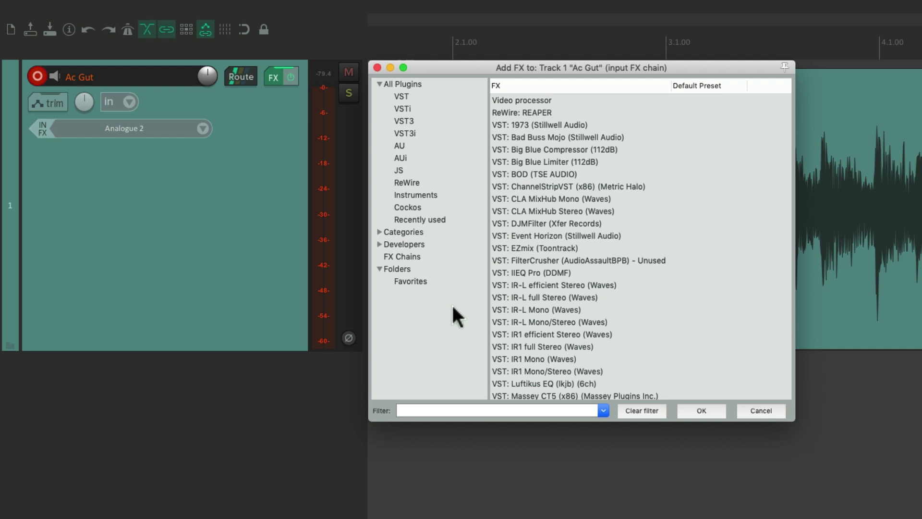
pyautogui.click(453, 211)
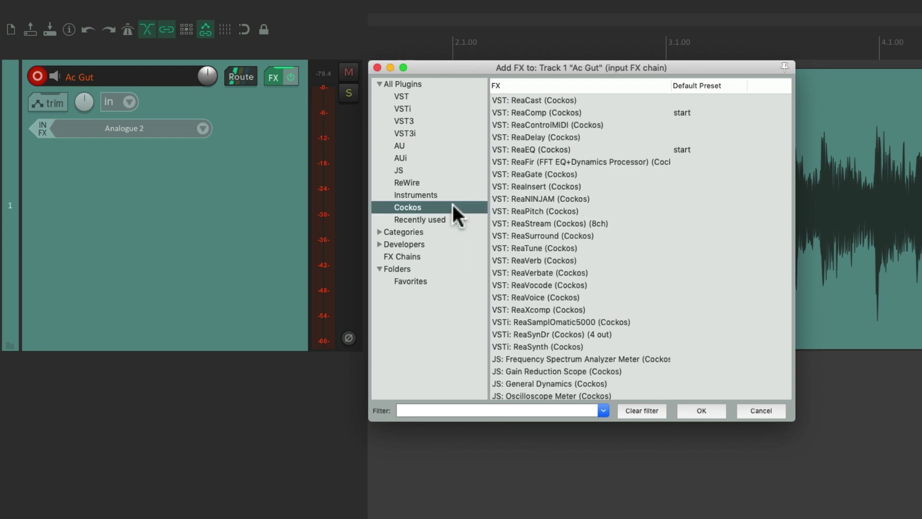
pyautogui.click(556, 137)
pyautogui.doubleClick(552, 137)
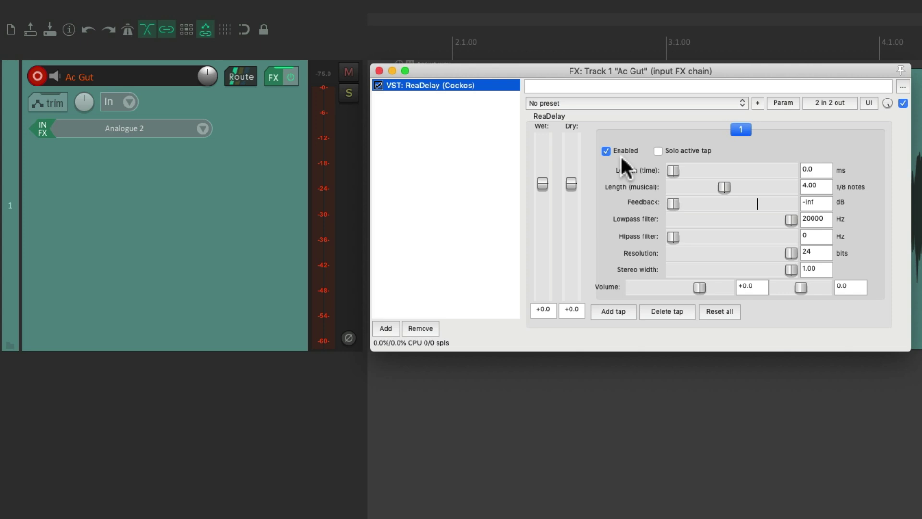
pyautogui.click(276, 76)
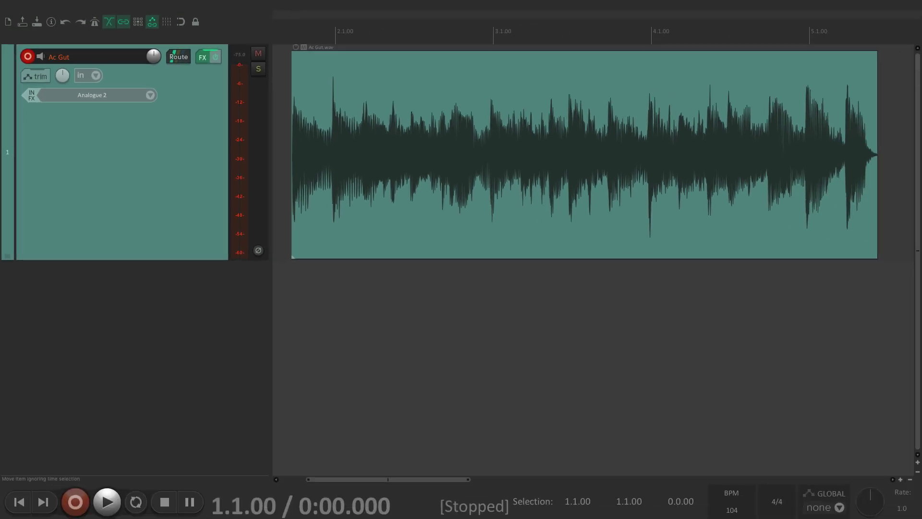